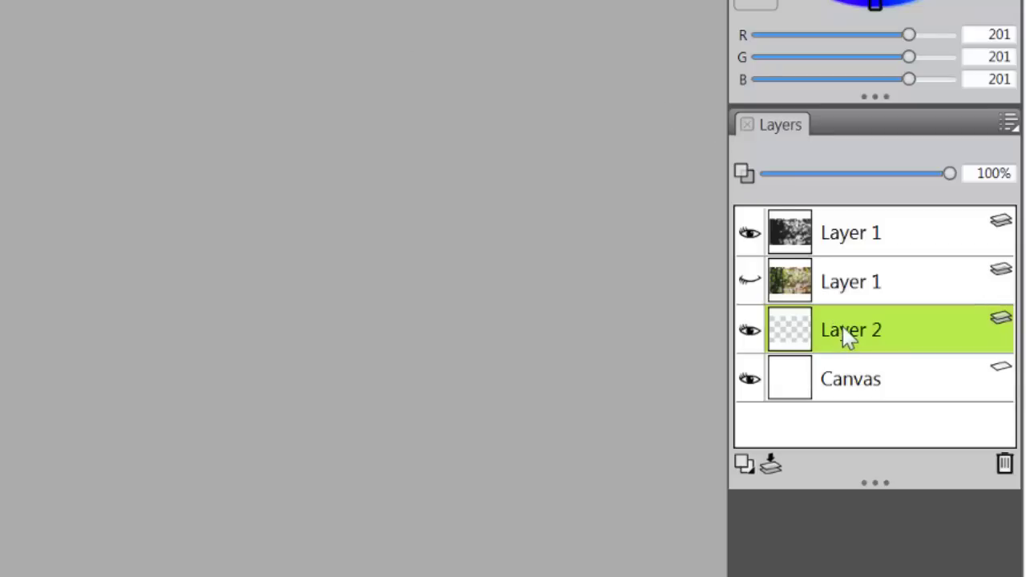
Move Layer 2 to the top of the layer stack and choose the Real 2B Pencil from the Pencils brush category
{"action": "left_click_drag", "start_coordinate": [844, 335], "coordinate": [849, 211]}
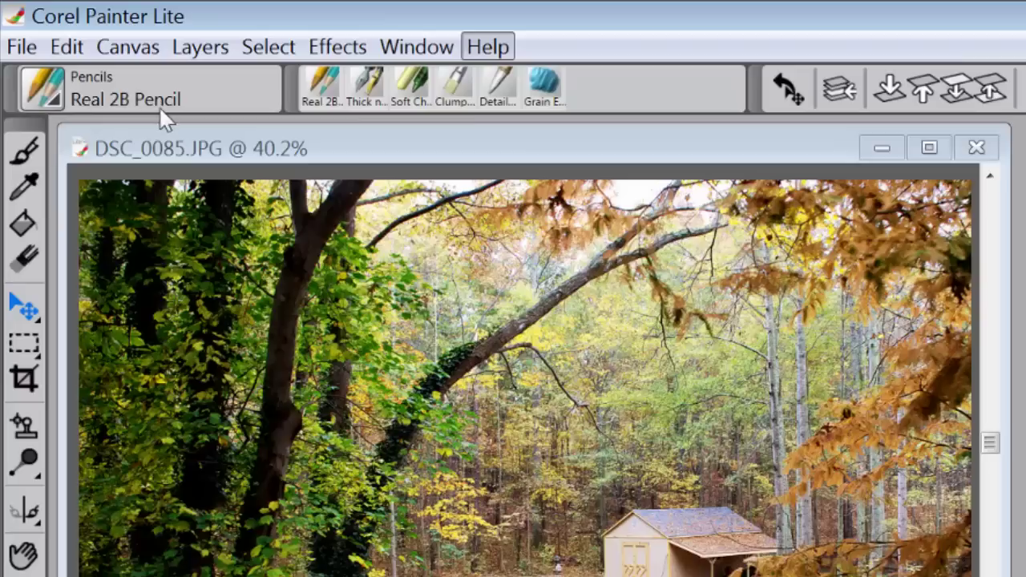
{"action": "left_click", "coordinate": [55, 99]}
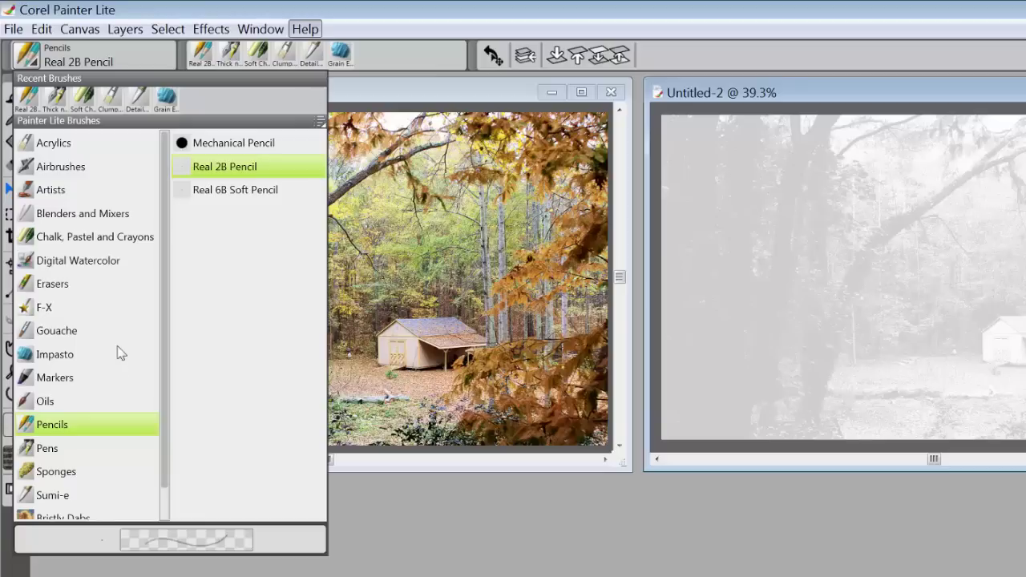
{"action": "left_click", "coordinate": [319, 121]}
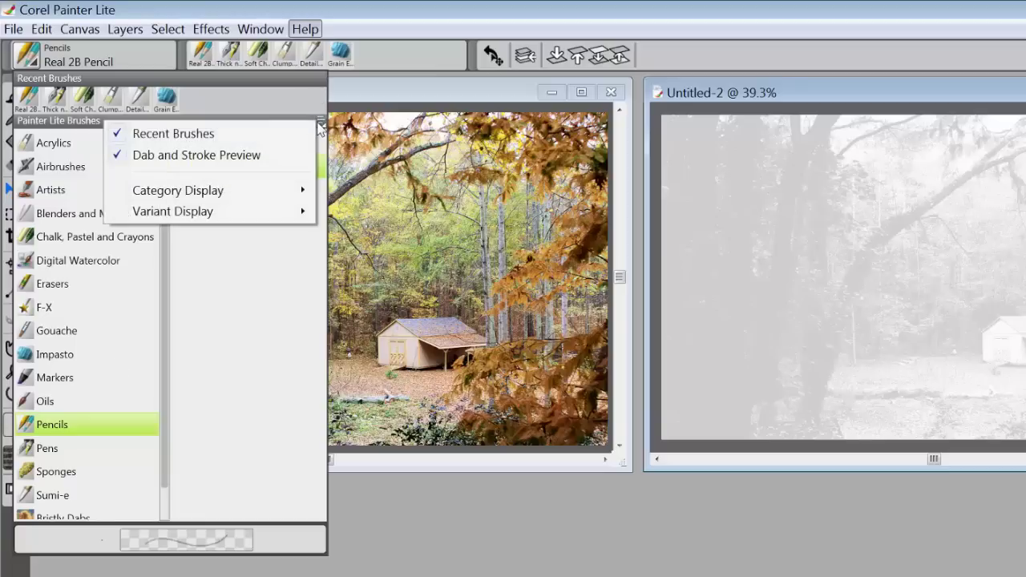
{"action": "left_click", "coordinate": [271, 260]}
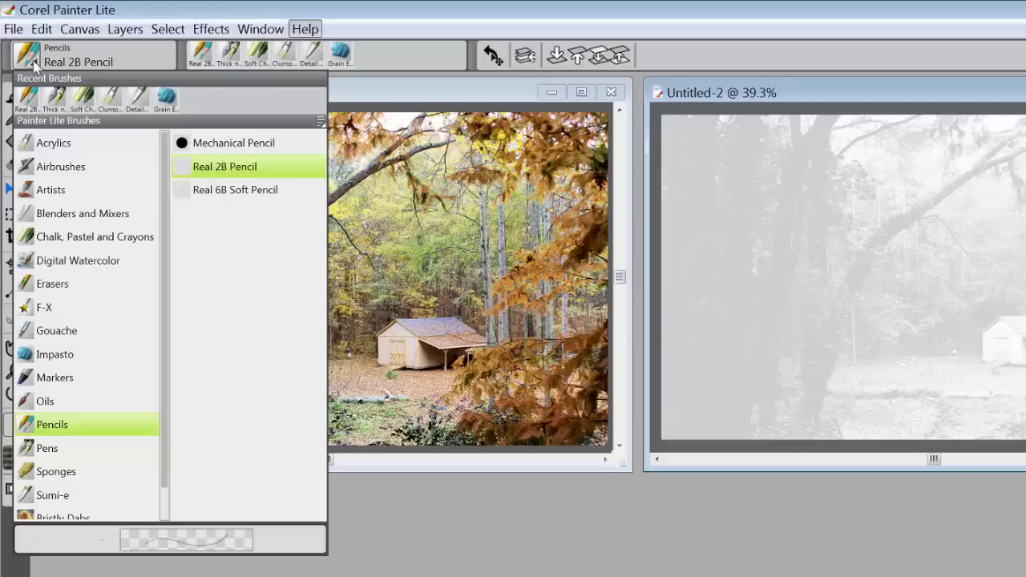
{"action": "left_click", "coordinate": [56, 424]}
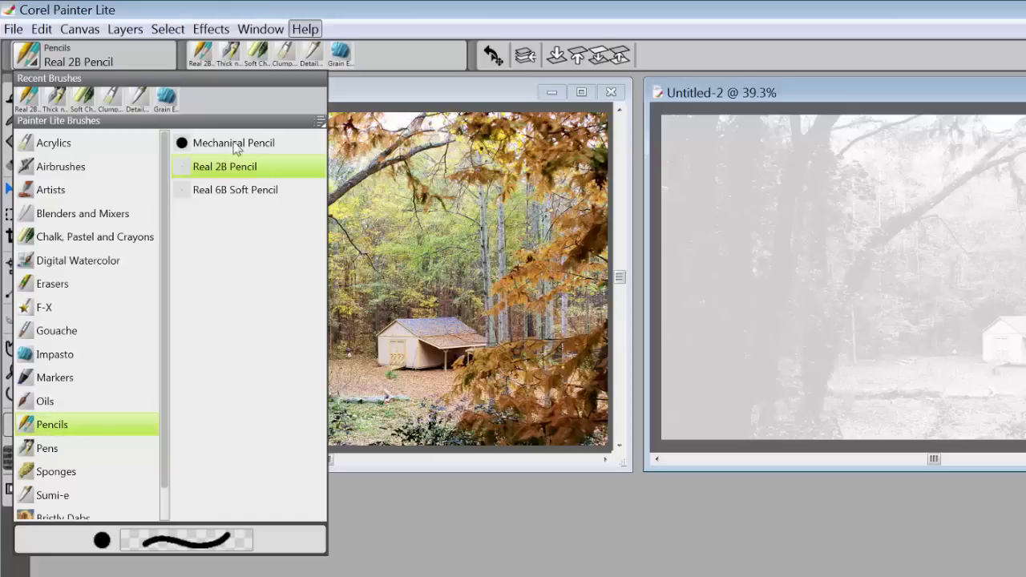
{"action": "left_click", "coordinate": [228, 170]}
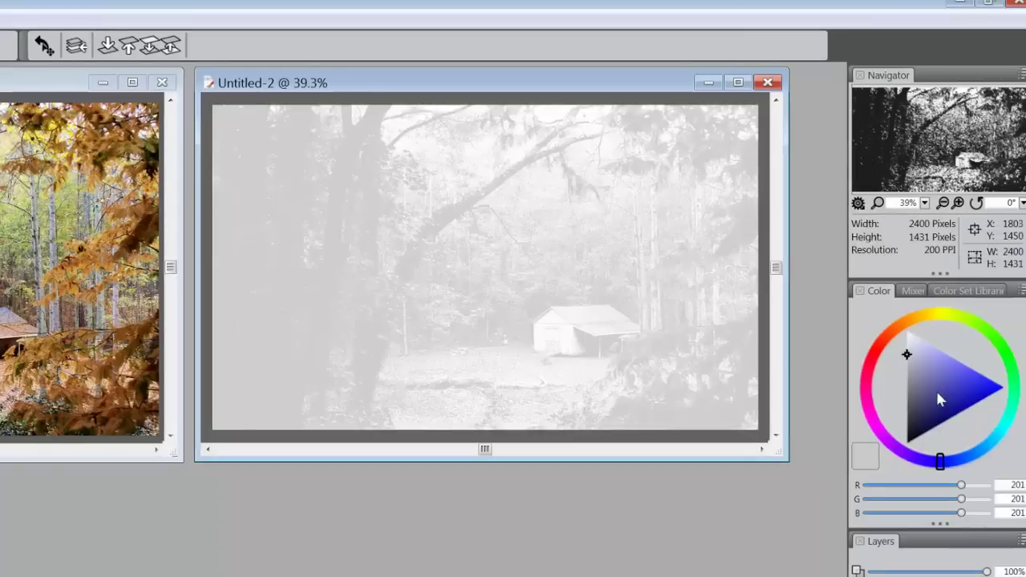
Set the main colour to black (RGB 0, 0, 0) and activate the Brush tool
{"action": "left_click_drag", "start_coordinate": [940, 387], "coordinate": [904, 460]}
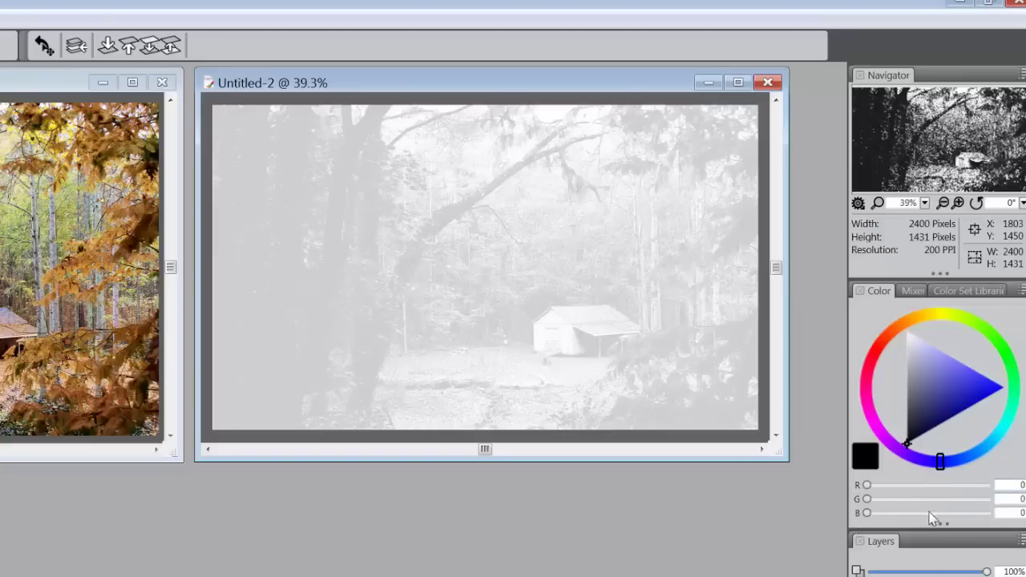
{"action": "left_click", "coordinate": [946, 386]}
{"action": "mouse_move", "coordinate": [982, 398]}
{"action": "left_mouse_down"}
{"action": "mouse_move", "coordinate": [927, 411]}
{"action": "mouse_move", "coordinate": [909, 439]}
{"action": "left_mouse_up"}
{"action": "left_click_drag", "start_coordinate": [941, 412], "coordinate": [906, 330]}
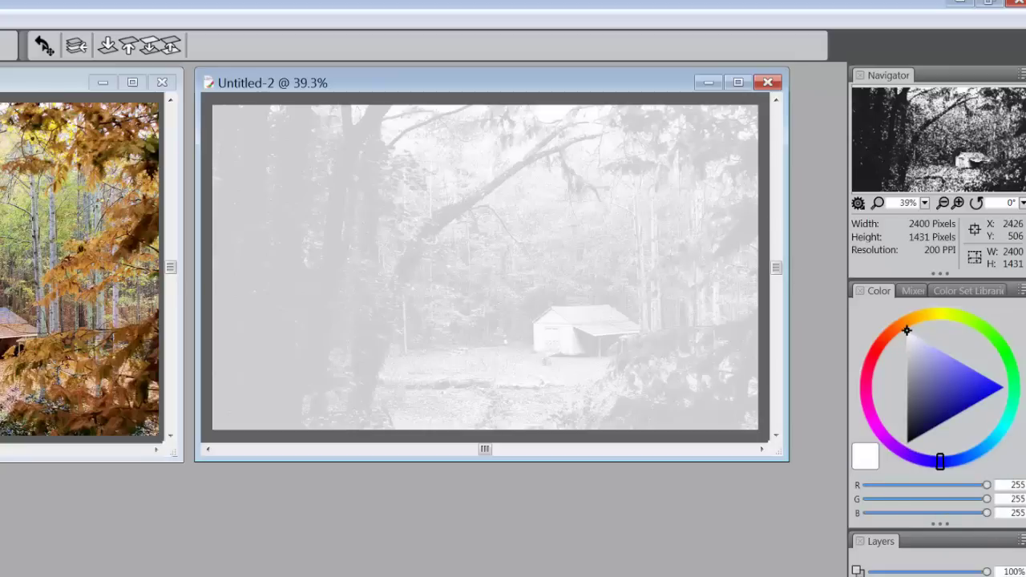
{"action": "left_click", "coordinate": [907, 442]}
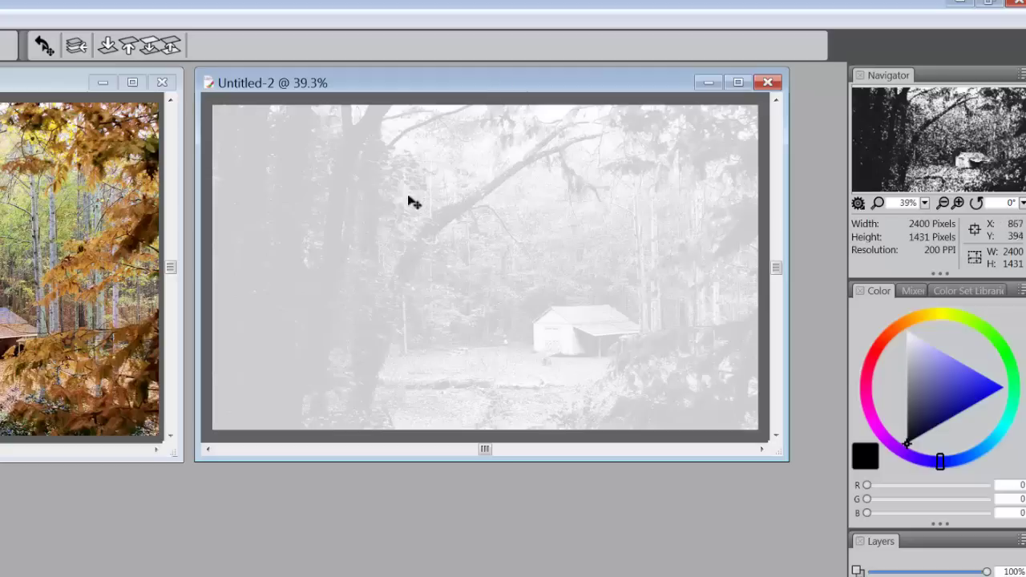
{"action": "key", "text": "b"}
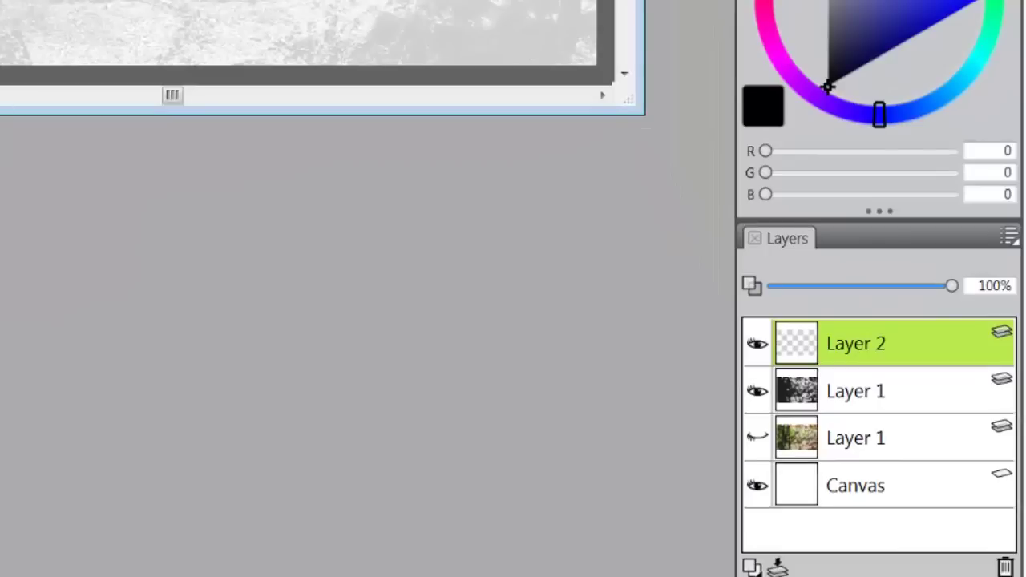
Hide and show the black-and-white Layer 1 to check the reference photo, and reselect Layer 2 for drawing
{"action": "left_click", "coordinate": [862, 383]}
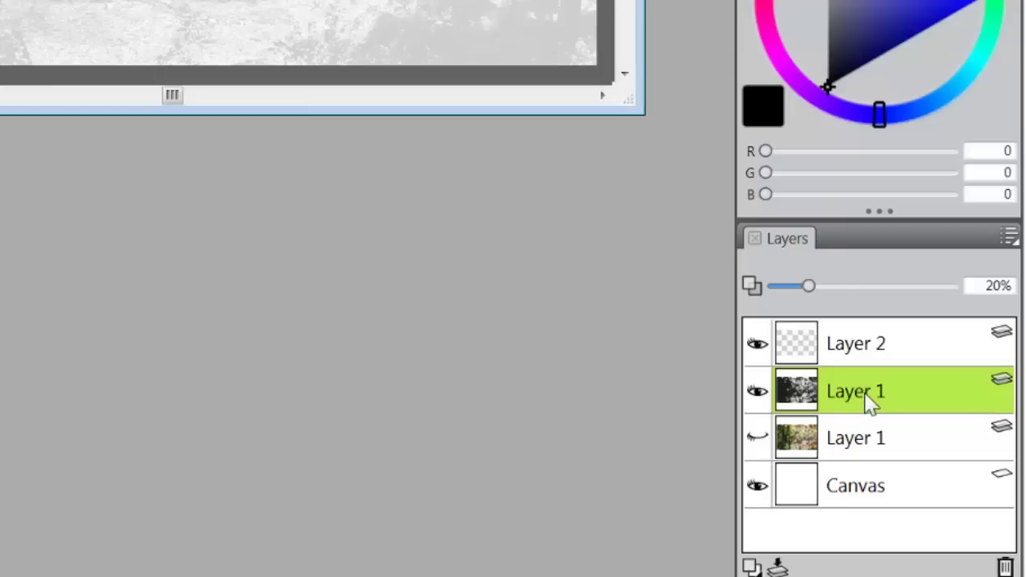
{"action": "left_click", "coordinate": [757, 392]}
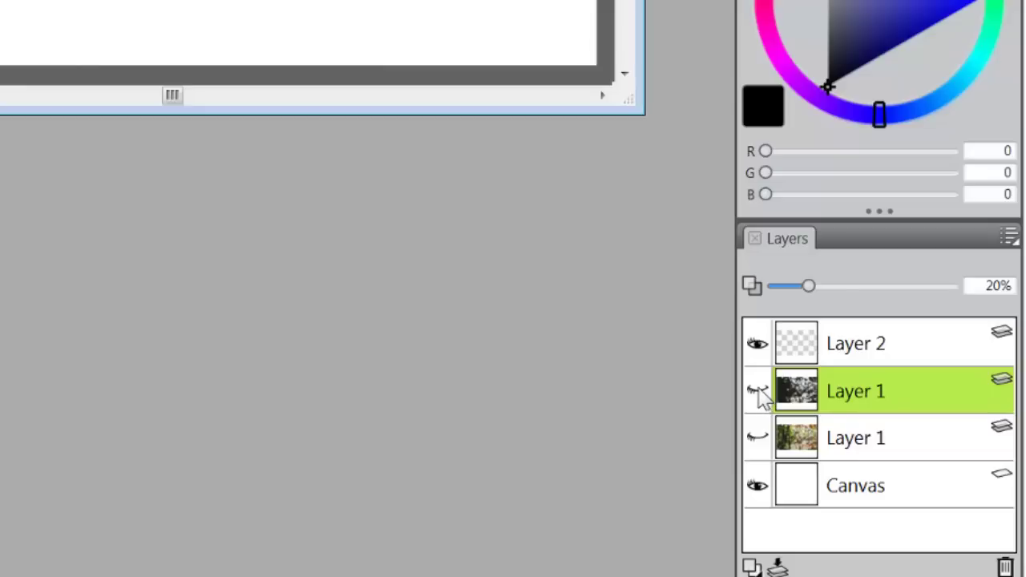
{"action": "left_click", "coordinate": [757, 392]}
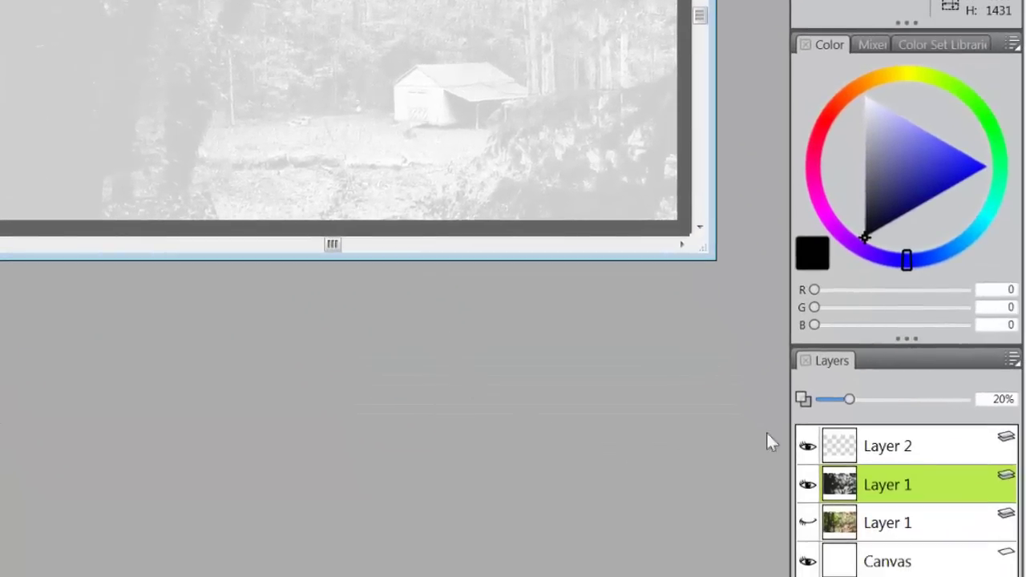
{"action": "left_click", "coordinate": [903, 447]}
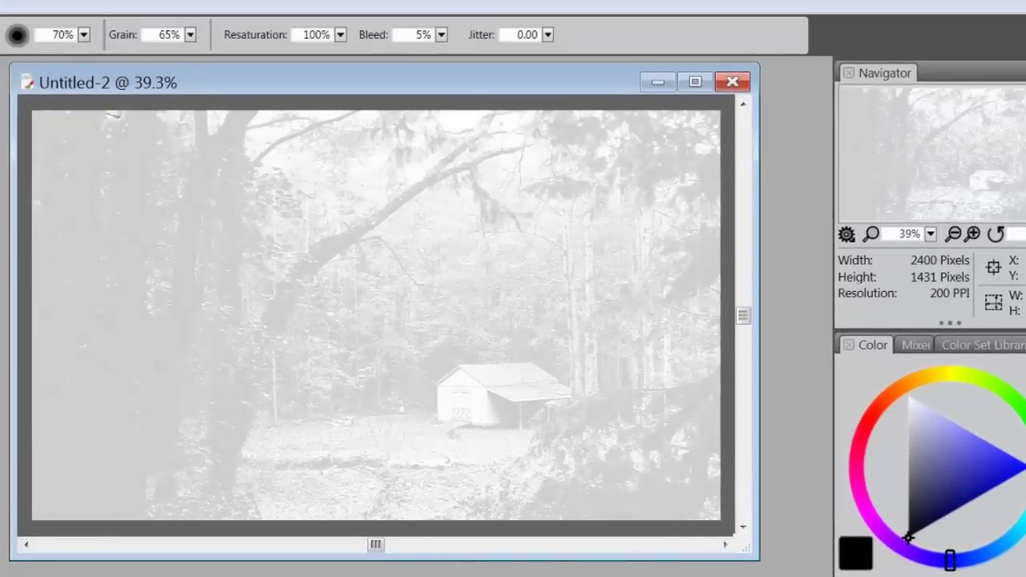
Trace the upper outlines of the large tree trunks on the photo's left side onto Layer 2
{"action": "left_click_drag", "start_coordinate": [113, 115], "coordinate": [114, 262]}
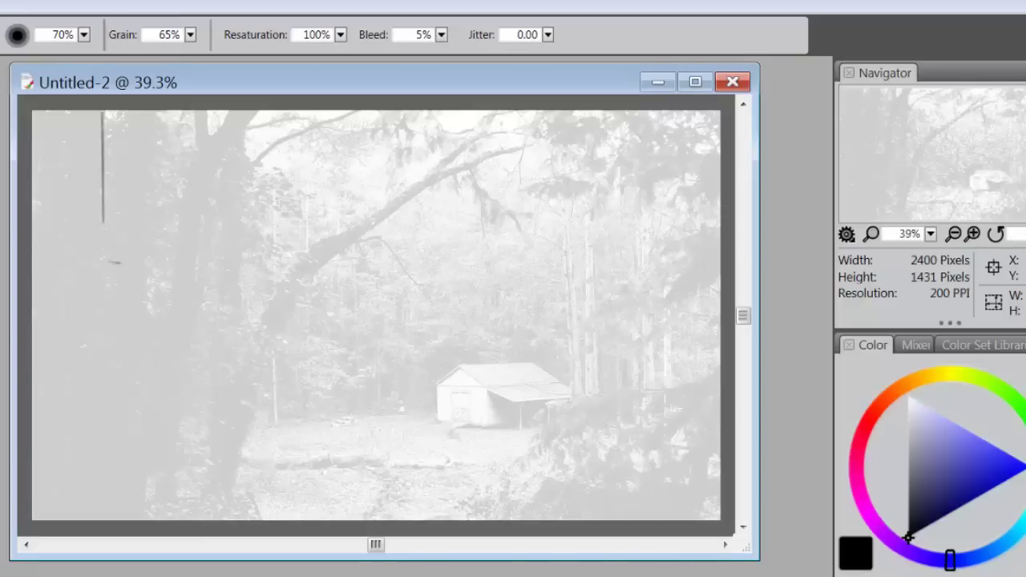
{"action": "left_click_drag", "start_coordinate": [119, 112], "coordinate": [117, 166]}
{"action": "left_click_drag", "start_coordinate": [153, 117], "coordinate": [152, 304]}
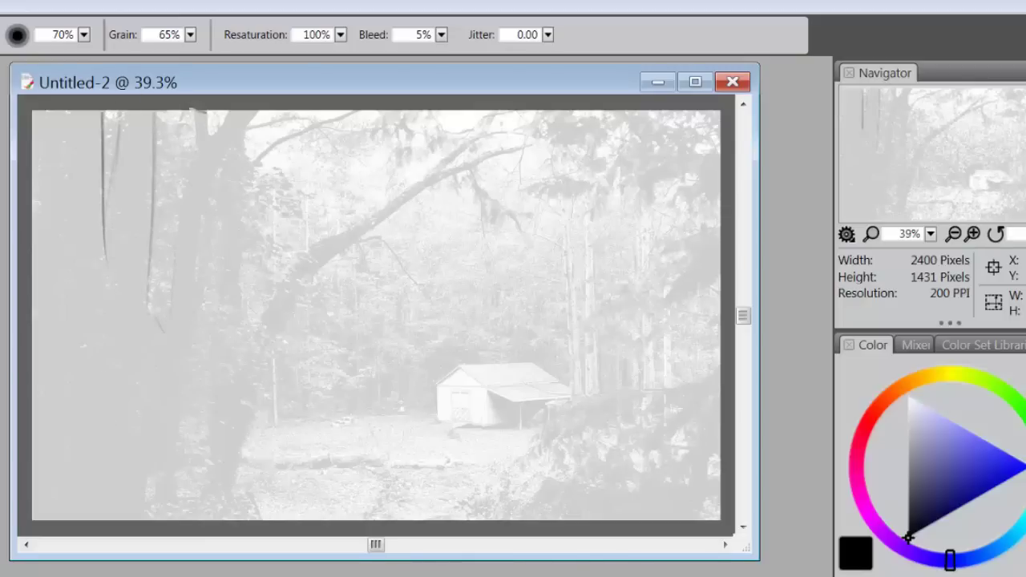
{"action": "mouse_move", "coordinate": [196, 112]}
{"action": "left_mouse_down"}
{"action": "mouse_move", "coordinate": [208, 157]}
{"action": "mouse_move", "coordinate": [181, 253]}
{"action": "left_mouse_up"}
{"action": "mouse_move", "coordinate": [206, 111]}
{"action": "left_mouse_down"}
{"action": "mouse_move", "coordinate": [242, 177]}
{"action": "mouse_move", "coordinate": [252, 153]}
{"action": "mouse_move", "coordinate": [254, 255]}
{"action": "left_mouse_up"}
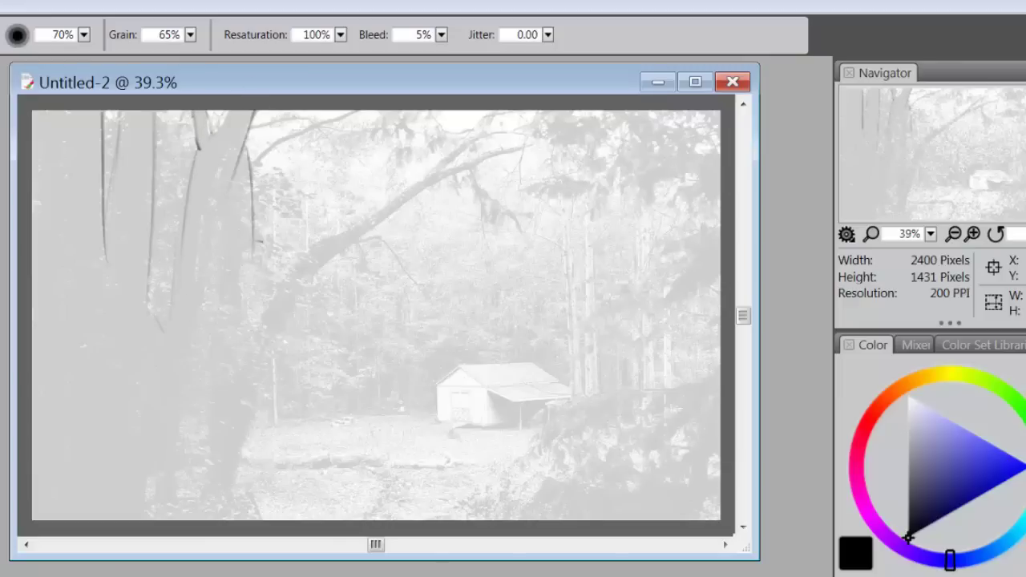
Trace both edges of the leaning tree, from its upper fork down to its base at the image's lower edge
{"action": "mouse_move", "coordinate": [256, 302]}
{"action": "left_mouse_down"}
{"action": "mouse_move", "coordinate": [256, 340]}
{"action": "mouse_move", "coordinate": [343, 239]}
{"action": "mouse_move", "coordinate": [429, 186]}
{"action": "mouse_move", "coordinate": [472, 127]}
{"action": "left_mouse_up"}
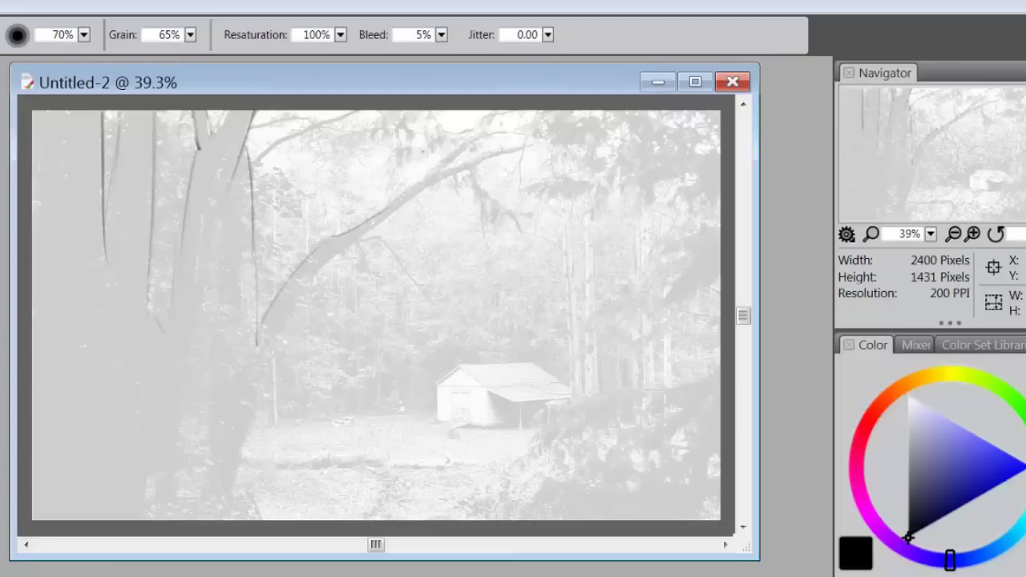
{"action": "left_click_drag", "start_coordinate": [409, 209], "coordinate": [491, 112]}
{"action": "mouse_move", "coordinate": [357, 234]}
{"action": "left_mouse_down"}
{"action": "mouse_move", "coordinate": [290, 309]}
{"action": "mouse_move", "coordinate": [267, 362]}
{"action": "mouse_move", "coordinate": [234, 505]}
{"action": "mouse_move", "coordinate": [254, 519]}
{"action": "left_mouse_up"}
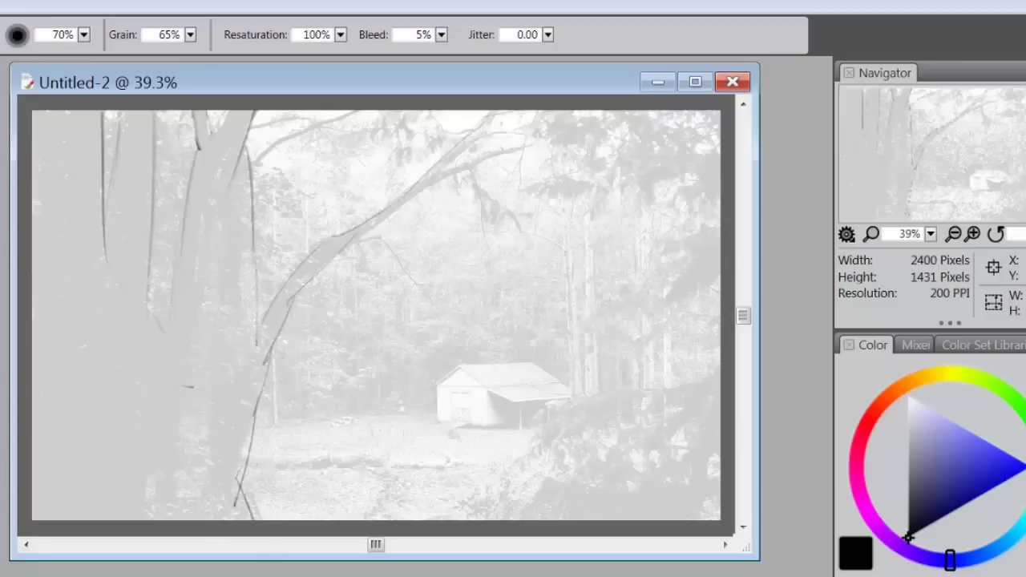
Trace the lower trunk edges of the left trees down to the bottom of the image
{"action": "left_click_drag", "start_coordinate": [184, 386], "coordinate": [174, 509]}
{"action": "left_click_drag", "start_coordinate": [188, 395], "coordinate": [201, 396]}
{"action": "left_click_drag", "start_coordinate": [209, 243], "coordinate": [200, 489]}
{"action": "left_click_drag", "start_coordinate": [211, 355], "coordinate": [207, 511]}
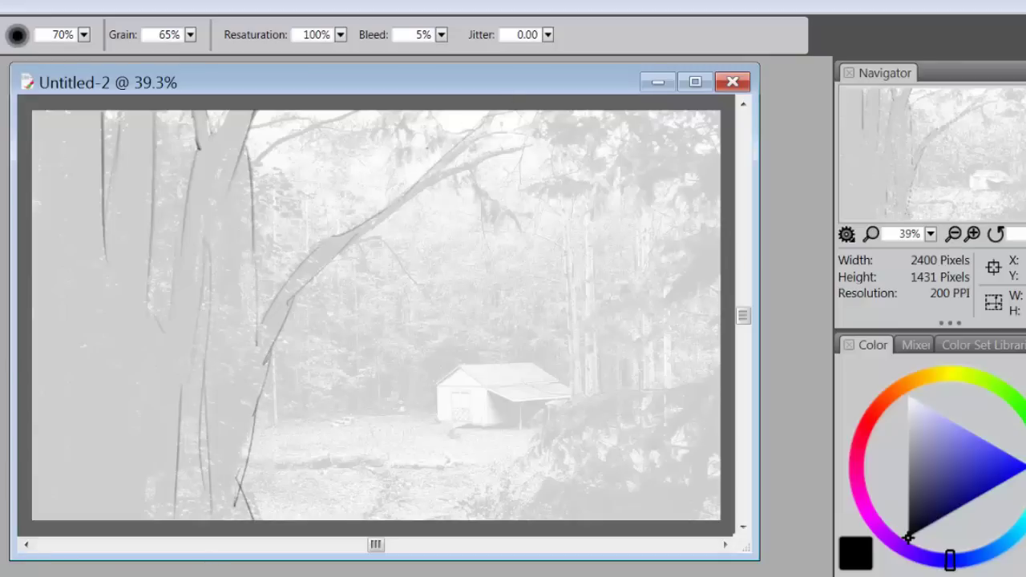
Trace the left tree's side branch, the leaning tree's hanging twigs and the foliage outlines along the image's upper right
{"action": "left_click_drag", "start_coordinate": [254, 174], "coordinate": [338, 110]}
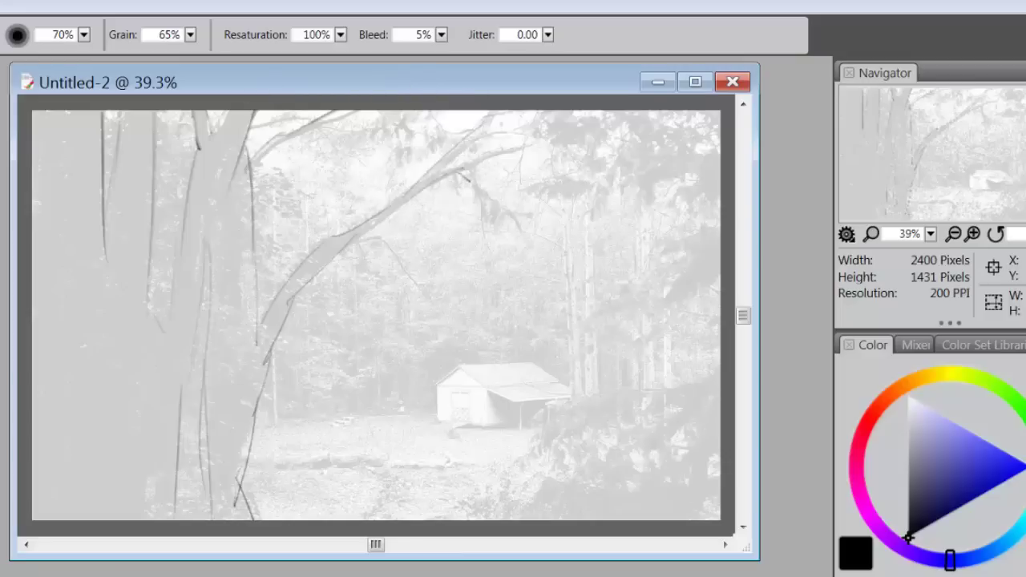
{"action": "mouse_move", "coordinate": [477, 167]}
{"action": "left_mouse_down"}
{"action": "mouse_move", "coordinate": [487, 198]}
{"action": "mouse_move", "coordinate": [532, 225]}
{"action": "mouse_move", "coordinate": [539, 247]}
{"action": "left_mouse_up"}
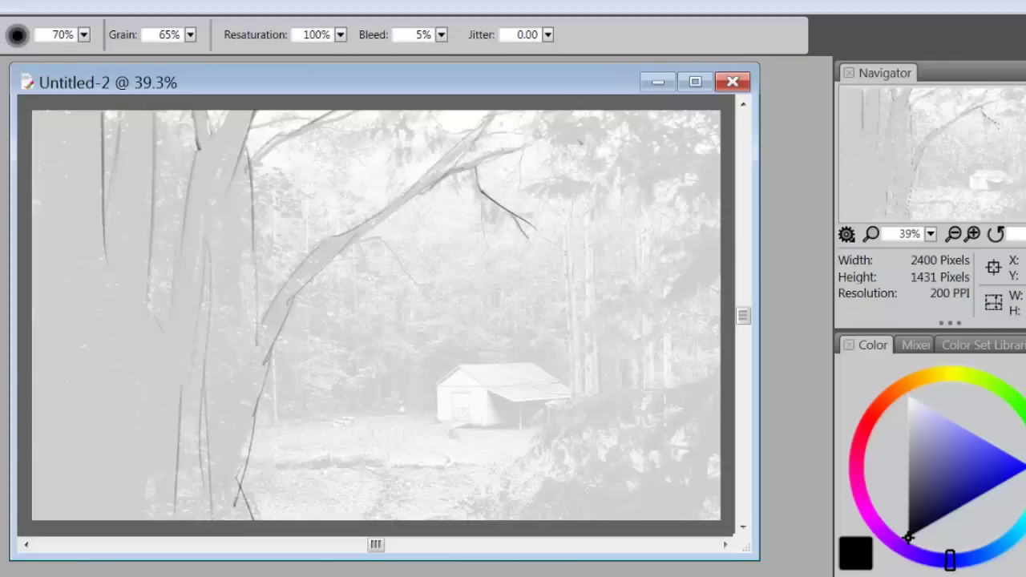
{"action": "mouse_move", "coordinate": [543, 112]}
{"action": "left_mouse_down"}
{"action": "mouse_move", "coordinate": [597, 161]}
{"action": "mouse_move", "coordinate": [595, 172]}
{"action": "mouse_move", "coordinate": [652, 211]}
{"action": "mouse_move", "coordinate": [775, 199]}
{"action": "left_mouse_up"}
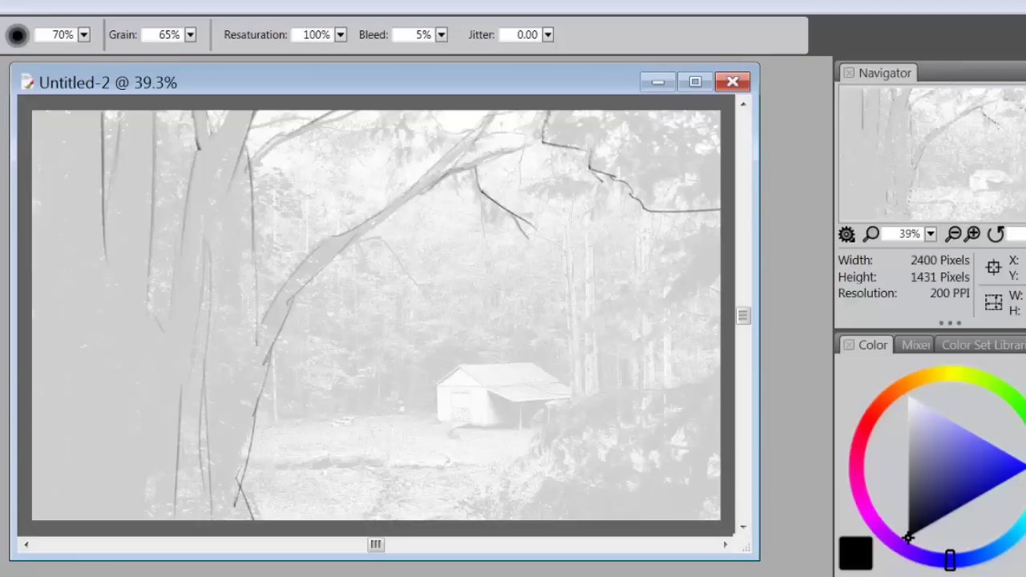
{"action": "mouse_move", "coordinate": [523, 182]}
{"action": "left_mouse_down"}
{"action": "mouse_move", "coordinate": [547, 213]}
{"action": "mouse_move", "coordinate": [602, 212]}
{"action": "mouse_move", "coordinate": [649, 196]}
{"action": "left_mouse_up"}
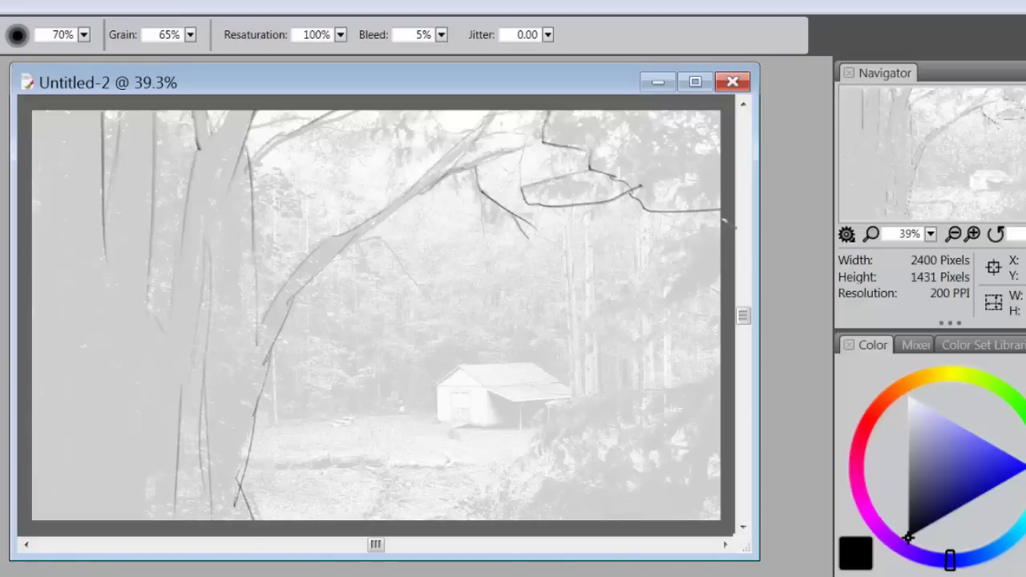
{"action": "mouse_move", "coordinate": [723, 221]}
{"action": "left_mouse_down"}
{"action": "mouse_move", "coordinate": [652, 256]}
{"action": "mouse_move", "coordinate": [687, 262]}
{"action": "mouse_move", "coordinate": [653, 322]}
{"action": "mouse_move", "coordinate": [682, 316]}
{"action": "mouse_move", "coordinate": [745, 269]}
{"action": "left_mouse_up"}
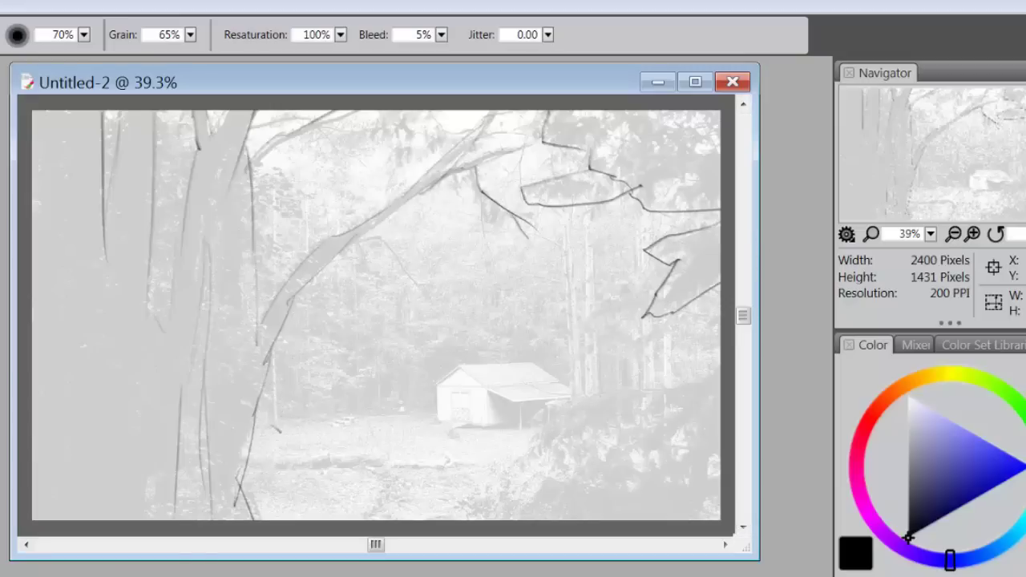
Trace the ground line and the rising background line behind the shed, and outline the shed's walls and roof
{"action": "left_click_drag", "start_coordinate": [258, 420], "coordinate": [434, 415]}
{"action": "mouse_move", "coordinate": [260, 391]}
{"action": "left_mouse_down"}
{"action": "mouse_move", "coordinate": [372, 392]}
{"action": "mouse_move", "coordinate": [430, 357]}
{"action": "mouse_move", "coordinate": [468, 352]}
{"action": "mouse_move", "coordinate": [540, 364]}
{"action": "mouse_move", "coordinate": [540, 352]}
{"action": "mouse_move", "coordinate": [571, 384]}
{"action": "left_mouse_up"}
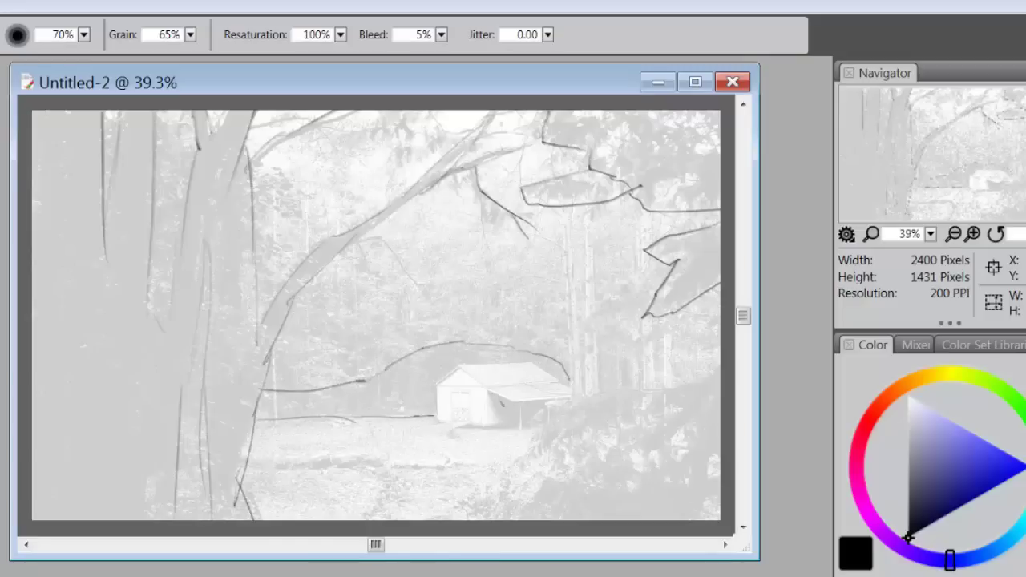
{"action": "mouse_move", "coordinate": [497, 397]}
{"action": "left_mouse_down"}
{"action": "mouse_move", "coordinate": [531, 411]}
{"action": "mouse_move", "coordinate": [583, 394]}
{"action": "left_mouse_up"}
{"action": "mouse_move", "coordinate": [491, 396]}
{"action": "left_mouse_down"}
{"action": "mouse_move", "coordinate": [508, 429]}
{"action": "mouse_move", "coordinate": [464, 428]}
{"action": "left_mouse_up"}
{"action": "left_click_drag", "start_coordinate": [536, 430], "coordinate": [543, 436]}
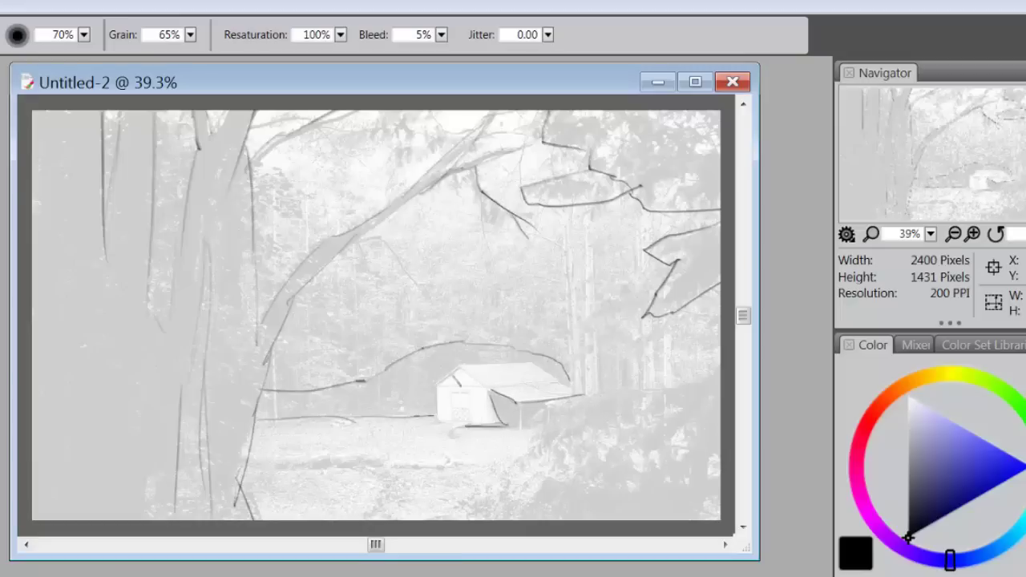
{"action": "mouse_move", "coordinate": [459, 369]}
{"action": "left_mouse_down"}
{"action": "mouse_move", "coordinate": [442, 399]}
{"action": "mouse_move", "coordinate": [434, 391]}
{"action": "mouse_move", "coordinate": [434, 432]}
{"action": "left_mouse_up"}
{"action": "left_click_drag", "start_coordinate": [431, 393], "coordinate": [433, 435]}
{"action": "left_click_drag", "start_coordinate": [466, 370], "coordinate": [497, 404]}
{"action": "mouse_move", "coordinate": [461, 370]}
{"action": "left_mouse_down"}
{"action": "mouse_move", "coordinate": [540, 359]}
{"action": "mouse_move", "coordinate": [565, 391]}
{"action": "left_mouse_up"}
{"action": "left_click_drag", "start_coordinate": [503, 391], "coordinate": [578, 395]}
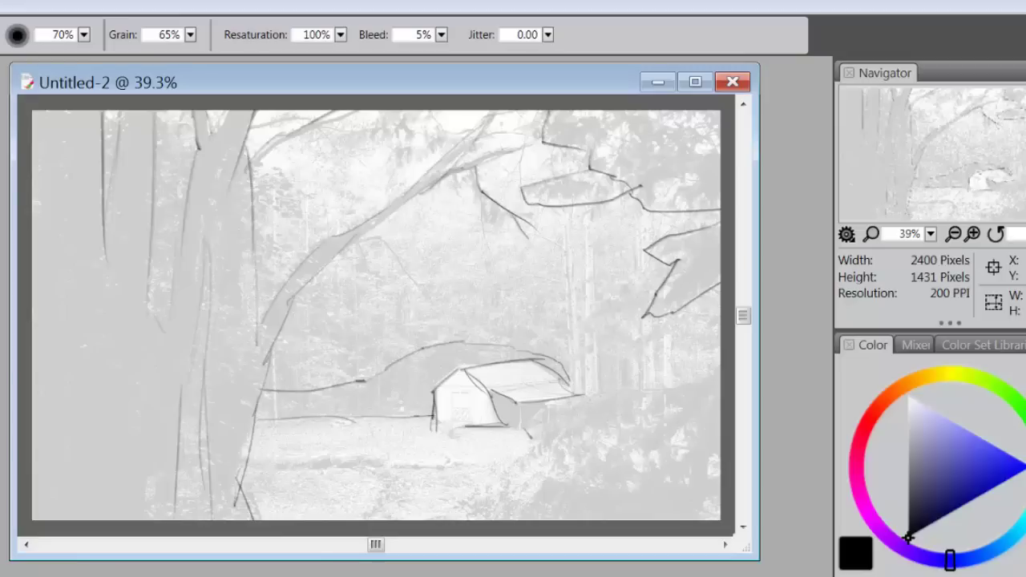
Draw the horizontal ground and background lines running from the shed to the image's right edge
{"action": "mouse_move", "coordinate": [510, 426]}
{"action": "left_mouse_down"}
{"action": "mouse_move", "coordinate": [570, 433]}
{"action": "mouse_move", "coordinate": [556, 438]}
{"action": "mouse_move", "coordinate": [580, 409]}
{"action": "mouse_move", "coordinate": [570, 433]}
{"action": "mouse_move", "coordinate": [781, 415]}
{"action": "left_mouse_up"}
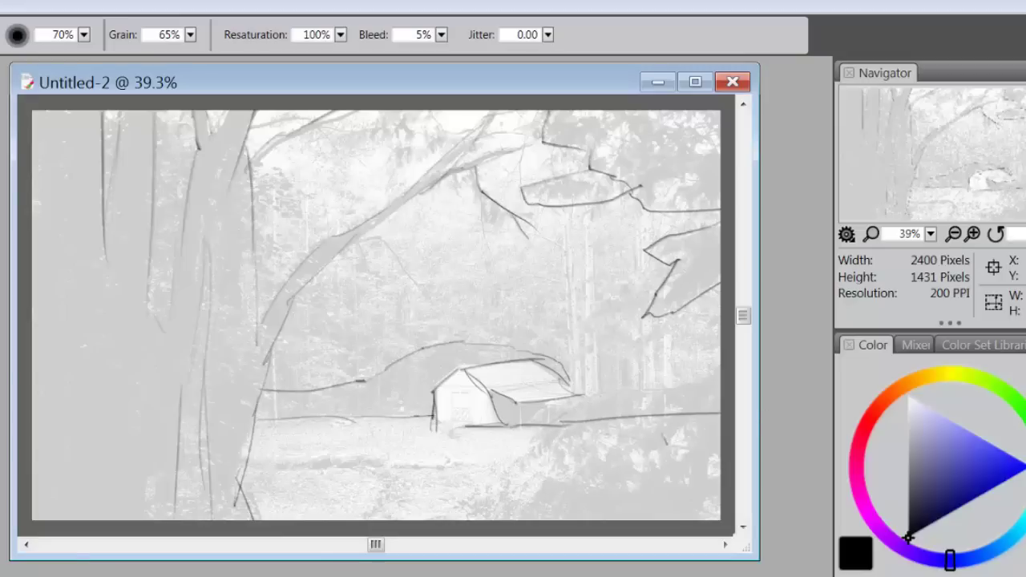
{"action": "left_click_drag", "start_coordinate": [574, 391], "coordinate": [773, 401]}
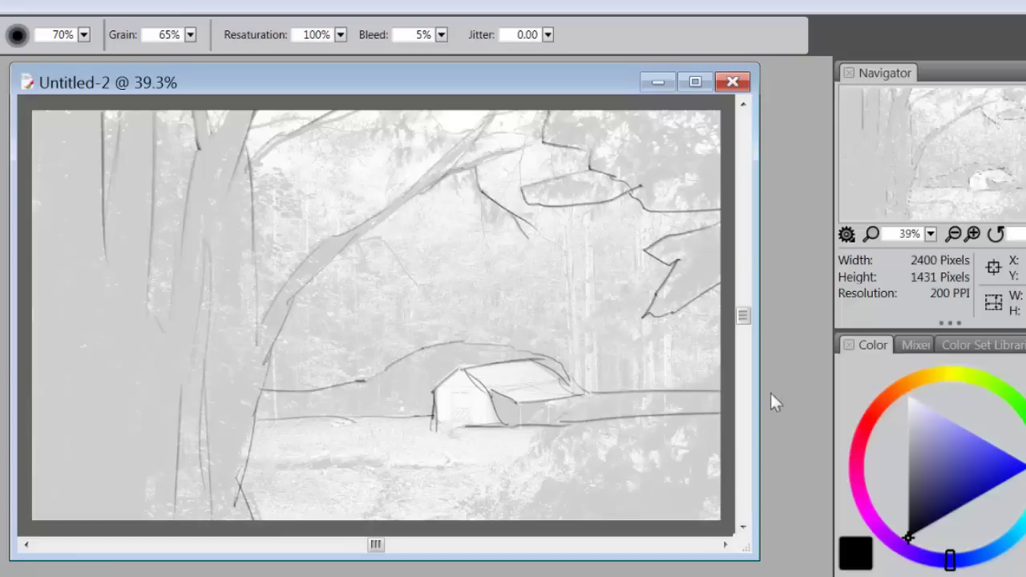
{"action": "left_click_drag", "start_coordinate": [583, 425], "coordinate": [739, 417]}
{"action": "left_click_drag", "start_coordinate": [640, 424], "coordinate": [723, 412]}
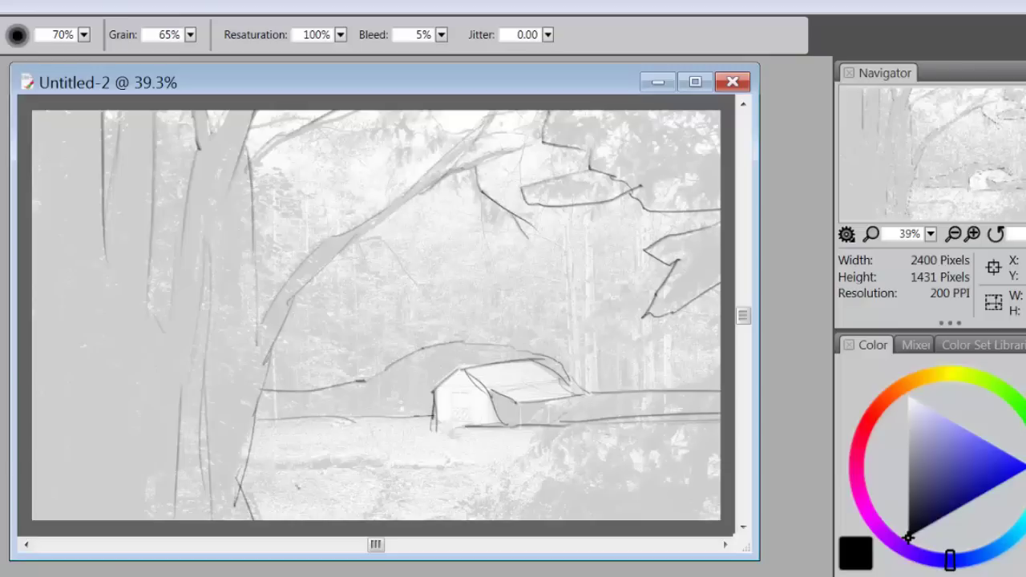
Trace the fallen log across the foreground clearing, from the leaning tree's base to below the shed
{"action": "left_click_drag", "start_coordinate": [255, 459], "coordinate": [364, 463]}
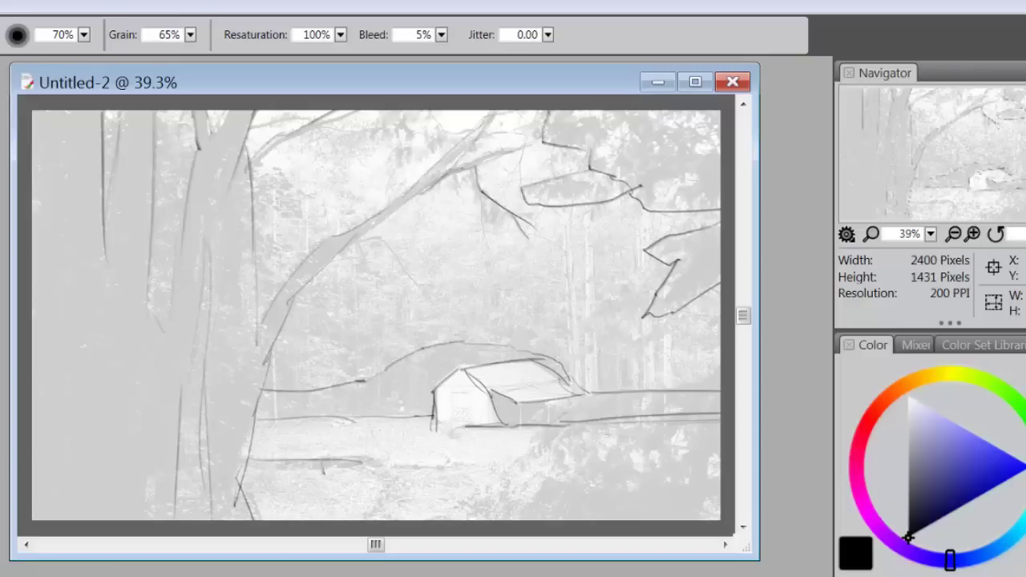
{"action": "left_click_drag", "start_coordinate": [242, 468], "coordinate": [439, 470]}
{"action": "left_click_drag", "start_coordinate": [375, 469], "coordinate": [513, 470]}
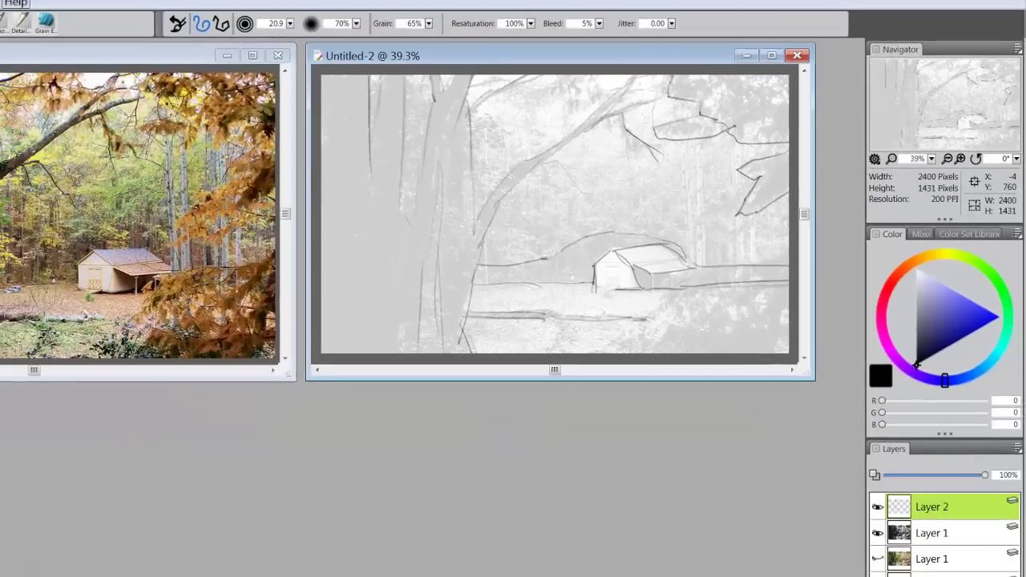
Hide the black-and-white Layer 1 so only the pencil sketch is shown on the white canvas
{"action": "left_click", "coordinate": [878, 535]}
{"action": "left_click", "coordinate": [877, 535]}
{"action": "left_click", "coordinate": [878, 536]}
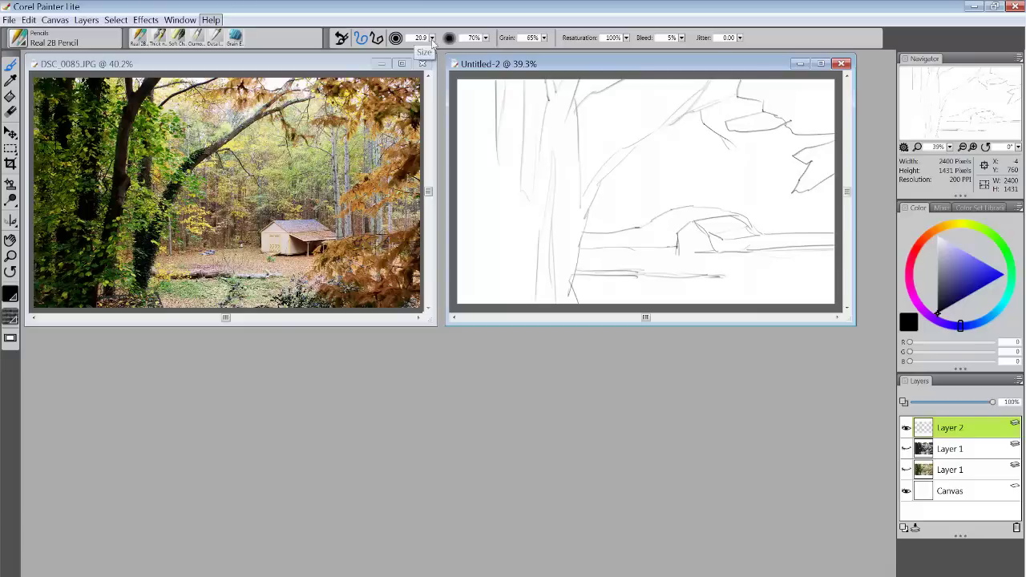
Set the brush size to 41.5 and shade a small dark patch in the canvas's upper-left corner
{"action": "mouse_move", "coordinate": [432, 38]}
{"action": "left_mouse_down"}
{"action": "mouse_move", "coordinate": [425, 53]}
{"action": "mouse_move", "coordinate": [434, 54]}
{"action": "left_mouse_up"}
{"action": "mouse_move", "coordinate": [463, 94]}
{"action": "left_mouse_down"}
{"action": "mouse_move", "coordinate": [477, 87]}
{"action": "mouse_move", "coordinate": [460, 81]}
{"action": "mouse_move", "coordinate": [455, 88]}
{"action": "mouse_move", "coordinate": [471, 84]}
{"action": "left_mouse_up"}
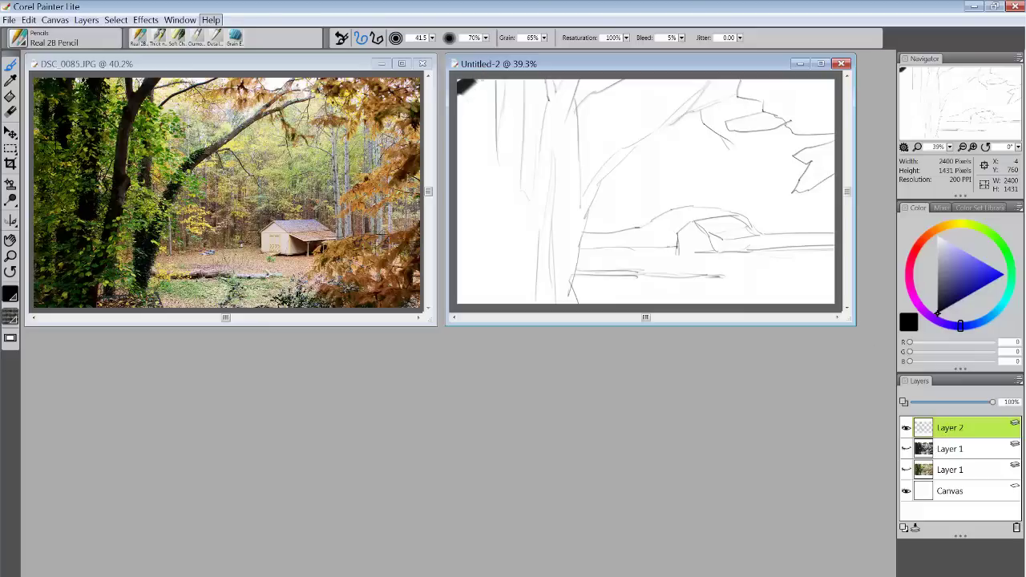
Set the brush size to 268.6 and fill the tree mass along the canvas's left edge and its neighbouring trunk in black
{"action": "mouse_move", "coordinate": [475, 84]}
{"action": "left_mouse_down"}
{"action": "mouse_move", "coordinate": [460, 88]}
{"action": "mouse_move", "coordinate": [493, 108]}
{"action": "mouse_move", "coordinate": [485, 146]}
{"action": "mouse_move", "coordinate": [495, 178]}
{"action": "mouse_move", "coordinate": [485, 183]}
{"action": "mouse_move", "coordinate": [453, 136]}
{"action": "mouse_move", "coordinate": [461, 96]}
{"action": "mouse_move", "coordinate": [466, 209]}
{"action": "mouse_move", "coordinate": [490, 215]}
{"action": "mouse_move", "coordinate": [506, 199]}
{"action": "mouse_move", "coordinate": [514, 236]}
{"action": "left_mouse_up"}
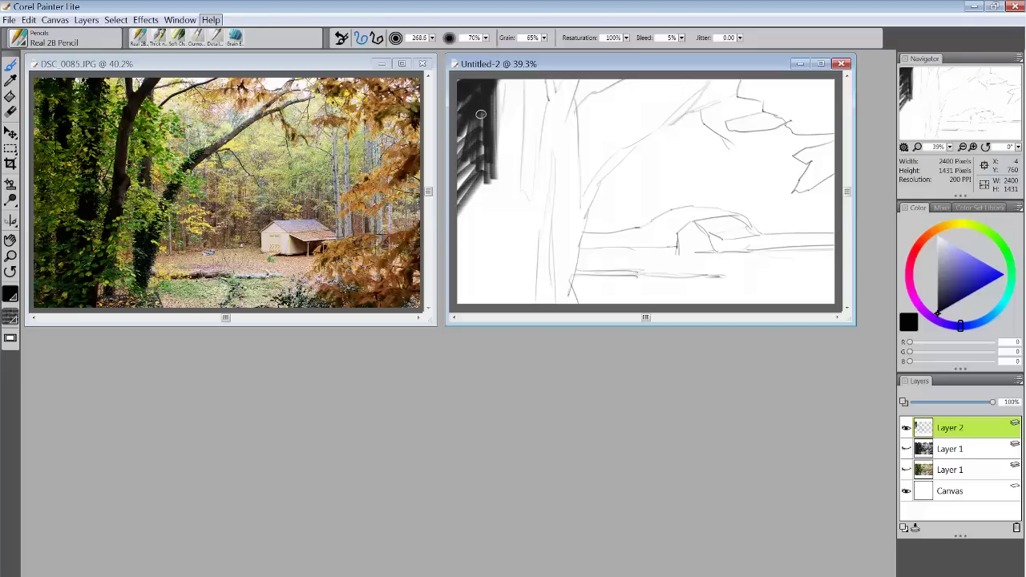
{"action": "mouse_move", "coordinate": [481, 108]}
{"action": "left_mouse_down"}
{"action": "mouse_move", "coordinate": [476, 294]}
{"action": "mouse_move", "coordinate": [503, 214]}
{"action": "mouse_move", "coordinate": [502, 261]}
{"action": "mouse_move", "coordinate": [521, 293]}
{"action": "left_mouse_up"}
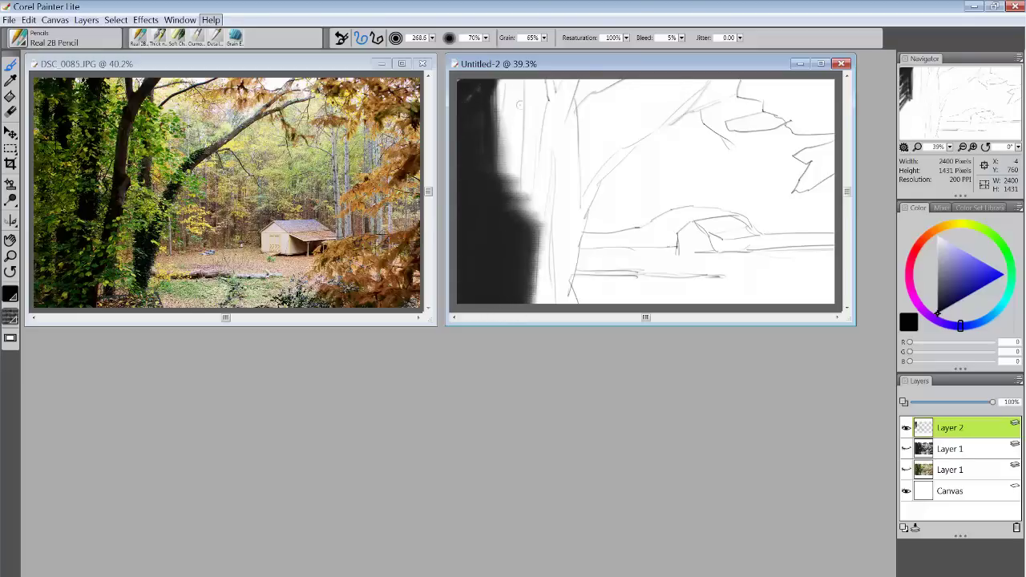
{"action": "mouse_move", "coordinate": [517, 84]}
{"action": "left_mouse_down"}
{"action": "mouse_move", "coordinate": [505, 176]}
{"action": "mouse_move", "coordinate": [517, 85]}
{"action": "mouse_move", "coordinate": [508, 174]}
{"action": "mouse_move", "coordinate": [517, 132]}
{"action": "left_mouse_up"}
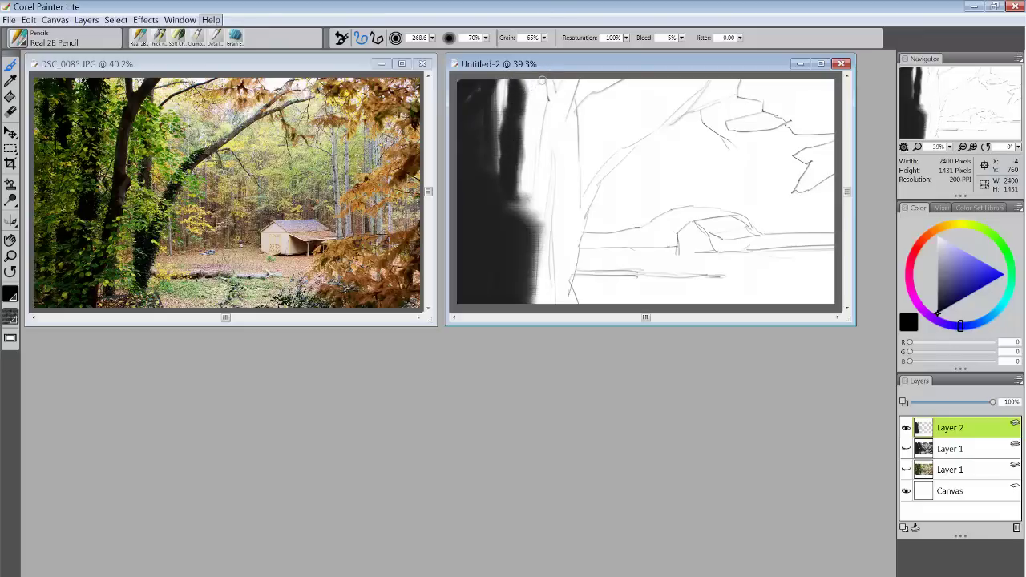
Shade the large forked tree trunk in black from its top branches down to its base
{"action": "left_click_drag", "start_coordinate": [541, 80], "coordinate": [561, 92]}
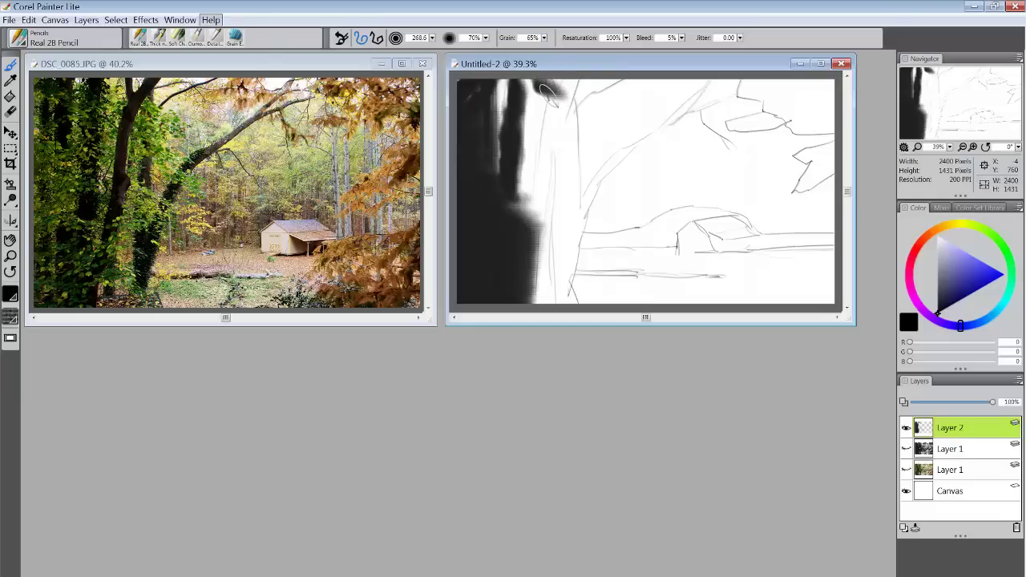
{"action": "mouse_move", "coordinate": [549, 90]}
{"action": "left_mouse_down"}
{"action": "mouse_move", "coordinate": [551, 106]}
{"action": "mouse_move", "coordinate": [571, 88]}
{"action": "mouse_move", "coordinate": [559, 98]}
{"action": "mouse_move", "coordinate": [547, 204]}
{"action": "mouse_move", "coordinate": [525, 256]}
{"action": "left_mouse_up"}
{"action": "left_click_drag", "start_coordinate": [564, 103], "coordinate": [563, 264]}
{"action": "mouse_move", "coordinate": [562, 199]}
{"action": "left_mouse_down"}
{"action": "mouse_move", "coordinate": [577, 104]}
{"action": "mouse_move", "coordinate": [559, 114]}
{"action": "left_mouse_up"}
Shade the leaning tree and the hanging foliage in the sketch's upper-right corner in black
{"action": "mouse_move", "coordinate": [575, 213]}
{"action": "left_mouse_down"}
{"action": "mouse_move", "coordinate": [631, 147]}
{"action": "mouse_move", "coordinate": [715, 75]}
{"action": "mouse_move", "coordinate": [681, 115]}
{"action": "mouse_move", "coordinate": [725, 101]}
{"action": "mouse_move", "coordinate": [692, 113]}
{"action": "mouse_move", "coordinate": [722, 102]}
{"action": "mouse_move", "coordinate": [700, 118]}
{"action": "mouse_move", "coordinate": [734, 147]}
{"action": "left_mouse_up"}
{"action": "left_click_drag", "start_coordinate": [699, 119], "coordinate": [733, 149]}
{"action": "mouse_move", "coordinate": [751, 90]}
{"action": "left_mouse_down"}
{"action": "mouse_move", "coordinate": [818, 86]}
{"action": "mouse_move", "coordinate": [781, 108]}
{"action": "mouse_move", "coordinate": [826, 112]}
{"action": "mouse_move", "coordinate": [793, 128]}
{"action": "mouse_move", "coordinate": [725, 128]}
{"action": "mouse_move", "coordinate": [795, 90]}
{"action": "left_mouse_up"}
{"action": "mouse_move", "coordinate": [809, 144]}
{"action": "left_mouse_down"}
{"action": "mouse_move", "coordinate": [805, 160]}
{"action": "mouse_move", "coordinate": [830, 152]}
{"action": "mouse_move", "coordinate": [796, 195]}
{"action": "mouse_move", "coordinate": [836, 142]}
{"action": "left_mouse_up"}
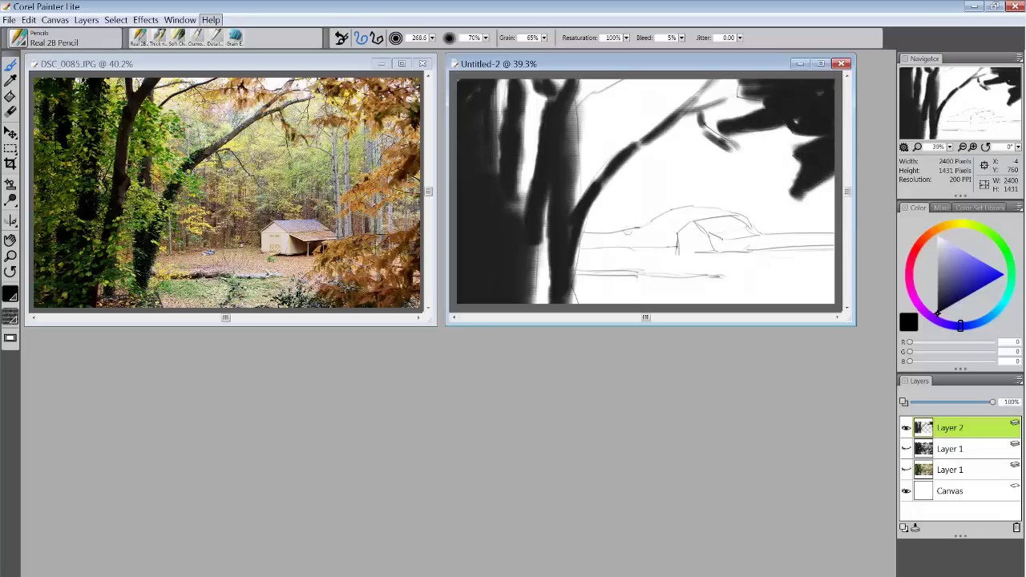
Block in the dark bushes around the shed, the background line and the fallen log, and darken the trunk base
{"action": "mouse_move", "coordinate": [586, 242]}
{"action": "left_mouse_down"}
{"action": "mouse_move", "coordinate": [628, 237]}
{"action": "mouse_move", "coordinate": [572, 242]}
{"action": "mouse_move", "coordinate": [666, 238]}
{"action": "mouse_move", "coordinate": [678, 213]}
{"action": "mouse_move", "coordinate": [670, 239]}
{"action": "mouse_move", "coordinate": [670, 224]}
{"action": "mouse_move", "coordinate": [648, 232]}
{"action": "mouse_move", "coordinate": [720, 210]}
{"action": "mouse_move", "coordinate": [684, 218]}
{"action": "mouse_move", "coordinate": [726, 213]}
{"action": "mouse_move", "coordinate": [716, 212]}
{"action": "mouse_move", "coordinate": [768, 230]}
{"action": "mouse_move", "coordinate": [716, 239]}
{"action": "mouse_move", "coordinate": [723, 254]}
{"action": "mouse_move", "coordinate": [726, 241]}
{"action": "mouse_move", "coordinate": [836, 238]}
{"action": "mouse_move", "coordinate": [759, 241]}
{"action": "mouse_move", "coordinate": [830, 243]}
{"action": "left_mouse_up"}
{"action": "mouse_move", "coordinate": [571, 275]}
{"action": "left_mouse_down"}
{"action": "mouse_move", "coordinate": [728, 272]}
{"action": "mouse_move", "coordinate": [637, 271]}
{"action": "mouse_move", "coordinate": [663, 272]}
{"action": "left_mouse_up"}
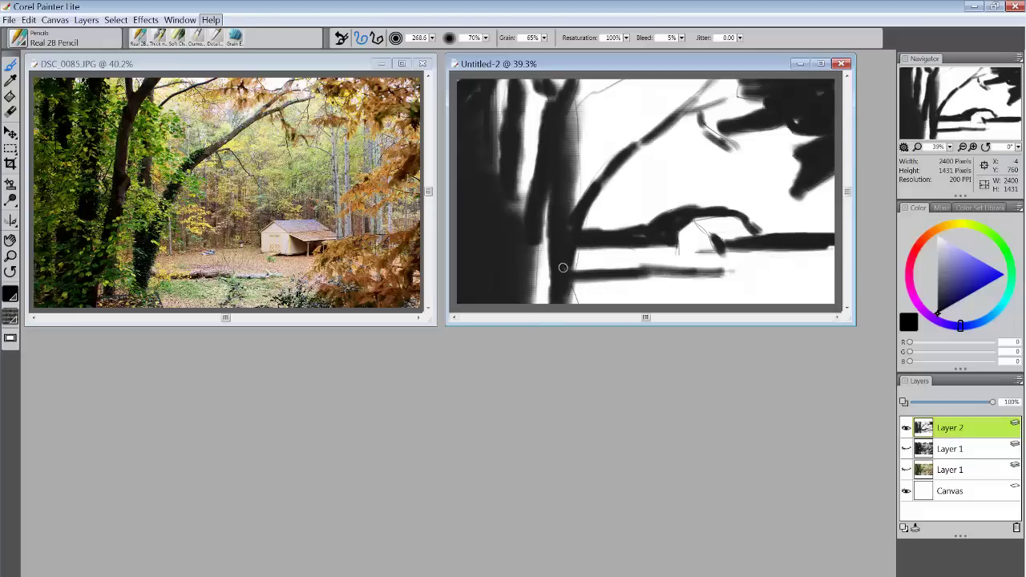
{"action": "mouse_move", "coordinate": [563, 267]}
{"action": "left_mouse_down"}
{"action": "mouse_move", "coordinate": [577, 248]}
{"action": "mouse_move", "coordinate": [569, 264]}
{"action": "mouse_move", "coordinate": [596, 275]}
{"action": "mouse_move", "coordinate": [574, 280]}
{"action": "mouse_move", "coordinate": [567, 298]}
{"action": "left_mouse_up"}
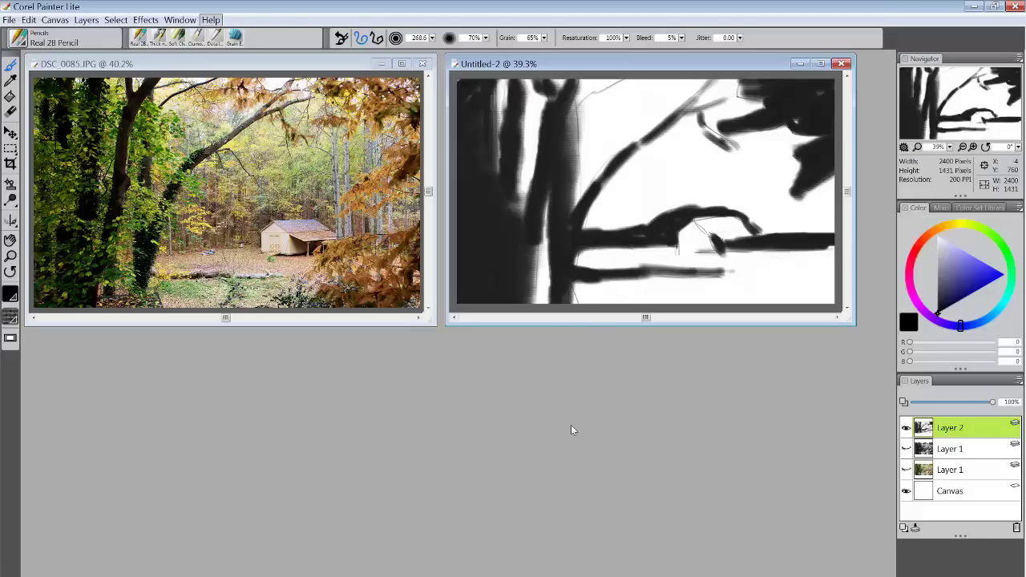
{"action": "left_click_drag", "start_coordinate": [630, 150], "coordinate": [697, 111]}
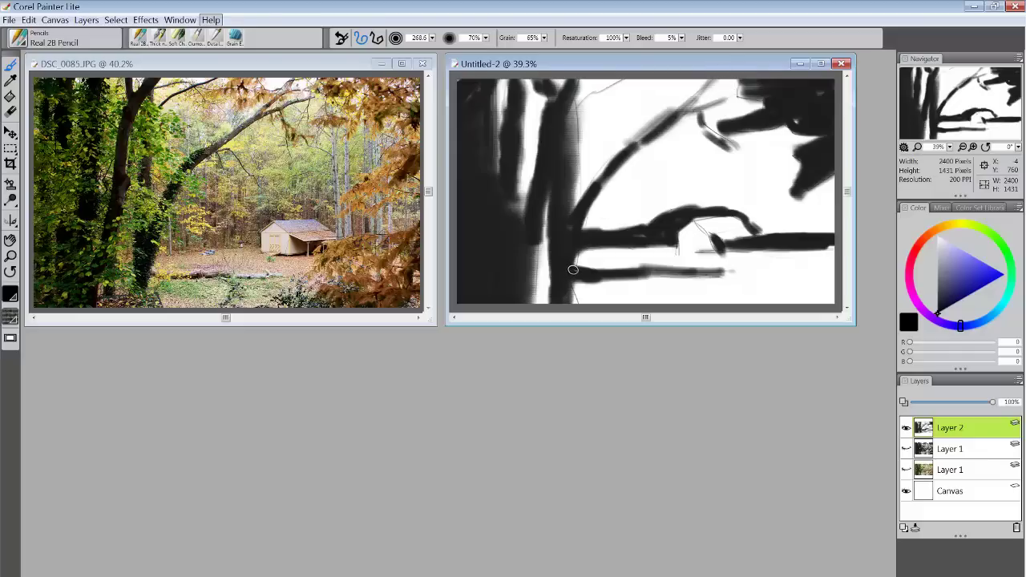
Show the black-and-white Layer 1 and shade the dark foreground area in the sketch's lower-right corner
{"action": "left_click", "coordinate": [907, 448]}
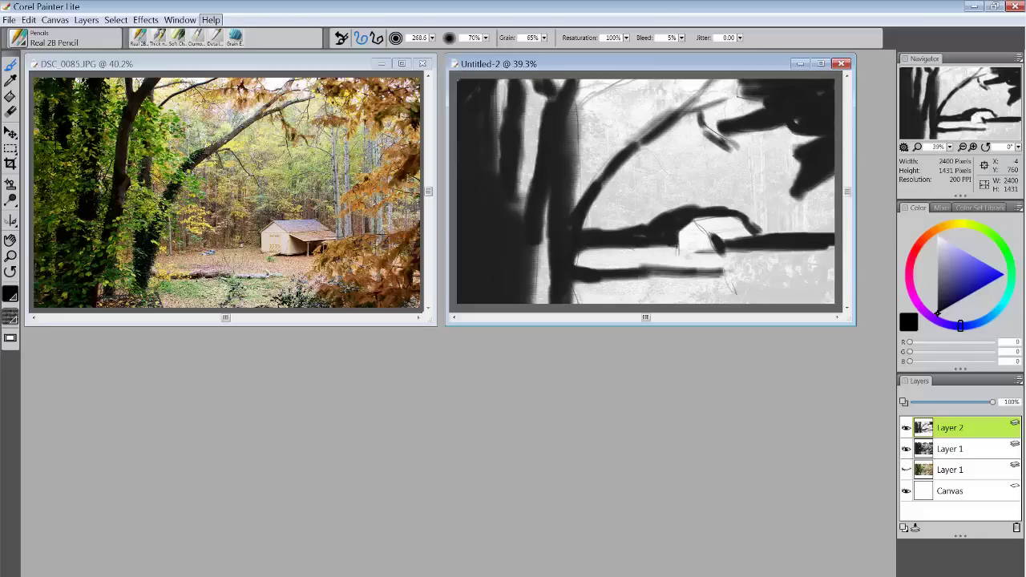
{"action": "mouse_move", "coordinate": [728, 281]}
{"action": "left_mouse_down"}
{"action": "mouse_move", "coordinate": [859, 274]}
{"action": "mouse_move", "coordinate": [749, 280]}
{"action": "mouse_move", "coordinate": [809, 296]}
{"action": "mouse_move", "coordinate": [733, 296]}
{"action": "mouse_move", "coordinate": [724, 280]}
{"action": "mouse_move", "coordinate": [654, 298]}
{"action": "left_mouse_up"}
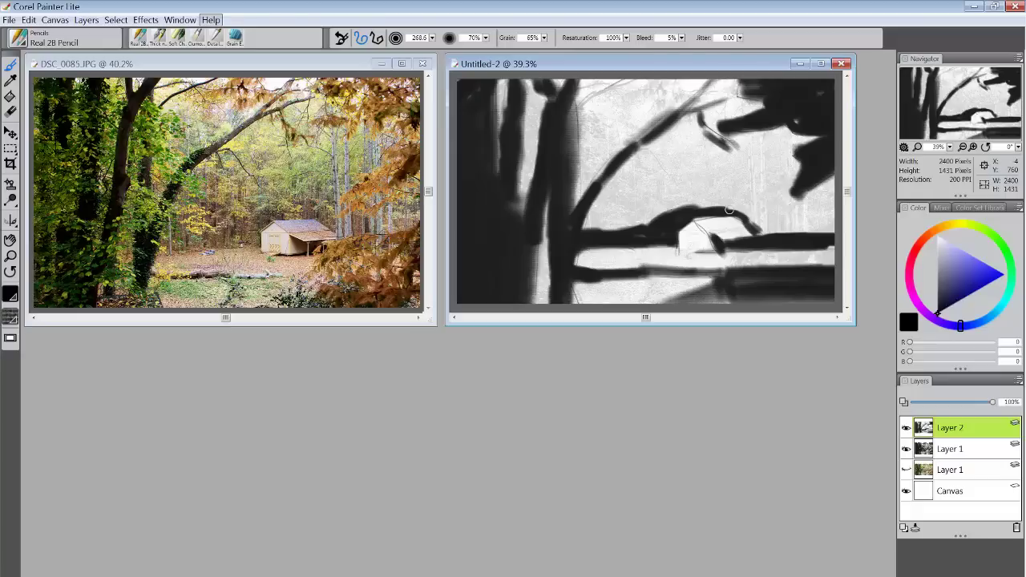
Pick a neutral grey of RGB 127 and shade the secondary branches beside the leaning tree and near the upper-right foliage
{"action": "left_click", "coordinate": [937, 277]}
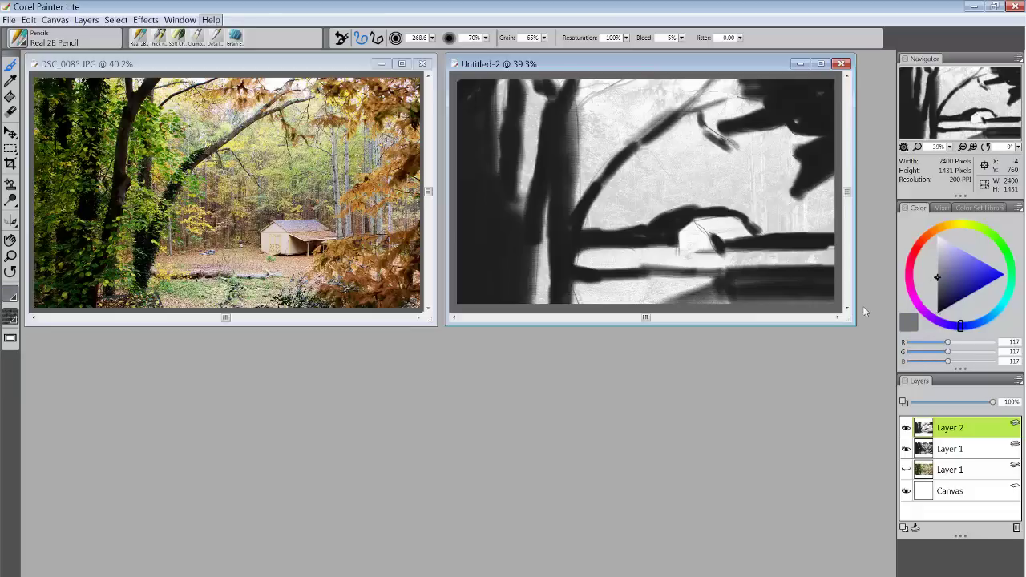
{"action": "left_click", "coordinate": [937, 273]}
{"action": "mouse_move", "coordinate": [582, 104]}
{"action": "left_mouse_down"}
{"action": "mouse_move", "coordinate": [615, 158]}
{"action": "mouse_move", "coordinate": [635, 130]}
{"action": "left_mouse_up"}
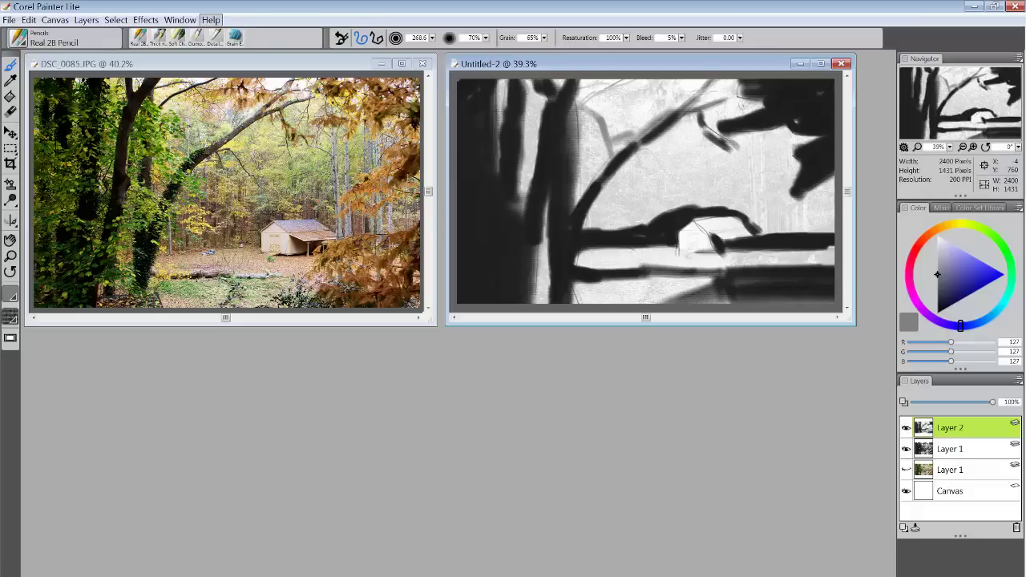
{"action": "mouse_move", "coordinate": [741, 105]}
{"action": "left_mouse_down"}
{"action": "mouse_move", "coordinate": [726, 107]}
{"action": "mouse_move", "coordinate": [776, 109]}
{"action": "left_mouse_up"}
Hide the black-and-white Layer 1 and shade the ground strip to the right of the shed in mid grey
{"action": "left_click", "coordinate": [906, 448]}
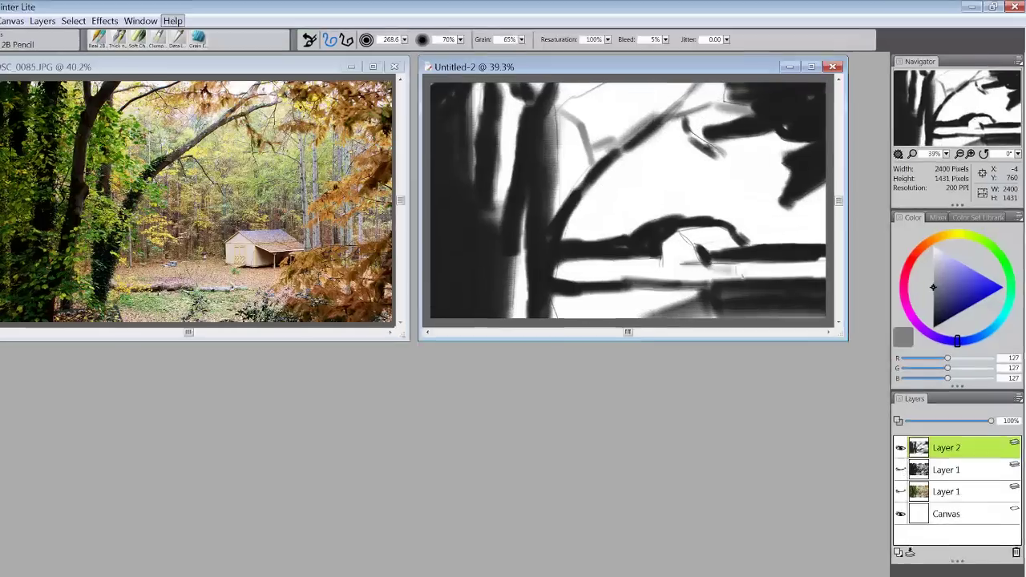
{"action": "left_click_drag", "start_coordinate": [727, 256], "coordinate": [842, 260]}
{"action": "left_click", "coordinate": [847, 259]}
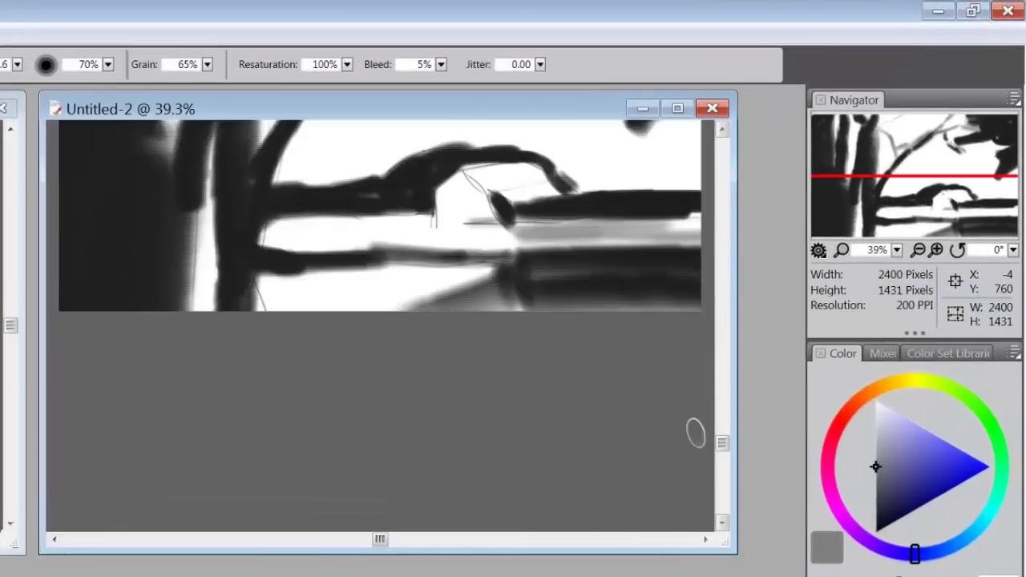
Fill the gaps between the left trunks and the area beside the forked trunk with mid grey
{"action": "left_click_drag", "start_coordinate": [722, 444], "coordinate": [723, 318]}
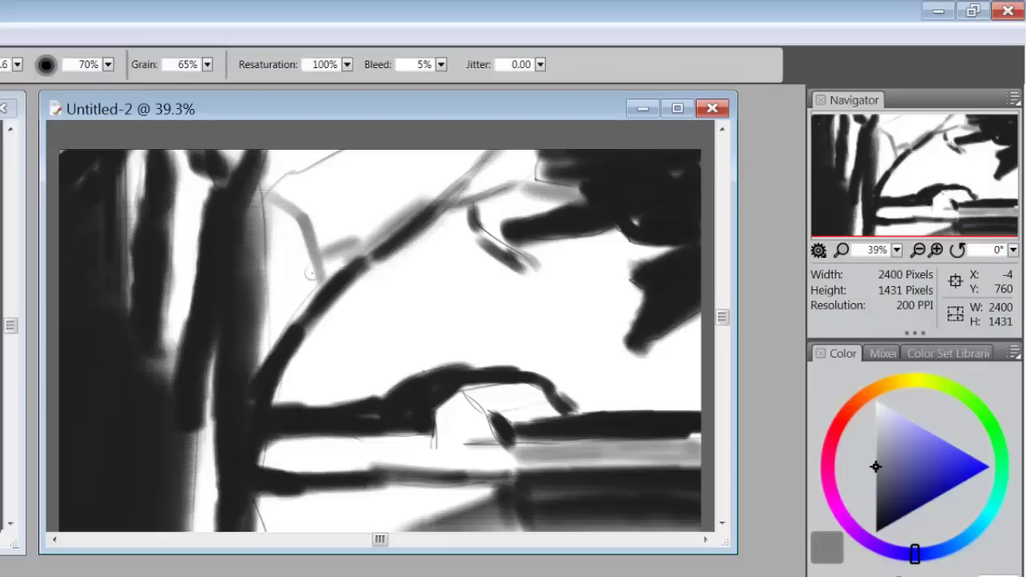
{"action": "mouse_move", "coordinate": [311, 271]}
{"action": "left_mouse_down"}
{"action": "mouse_move", "coordinate": [269, 218]}
{"action": "mouse_move", "coordinate": [285, 212]}
{"action": "mouse_move", "coordinate": [283, 242]}
{"action": "mouse_move", "coordinate": [308, 238]}
{"action": "mouse_move", "coordinate": [324, 250]}
{"action": "mouse_move", "coordinate": [296, 311]}
{"action": "mouse_move", "coordinate": [251, 277]}
{"action": "left_mouse_up"}
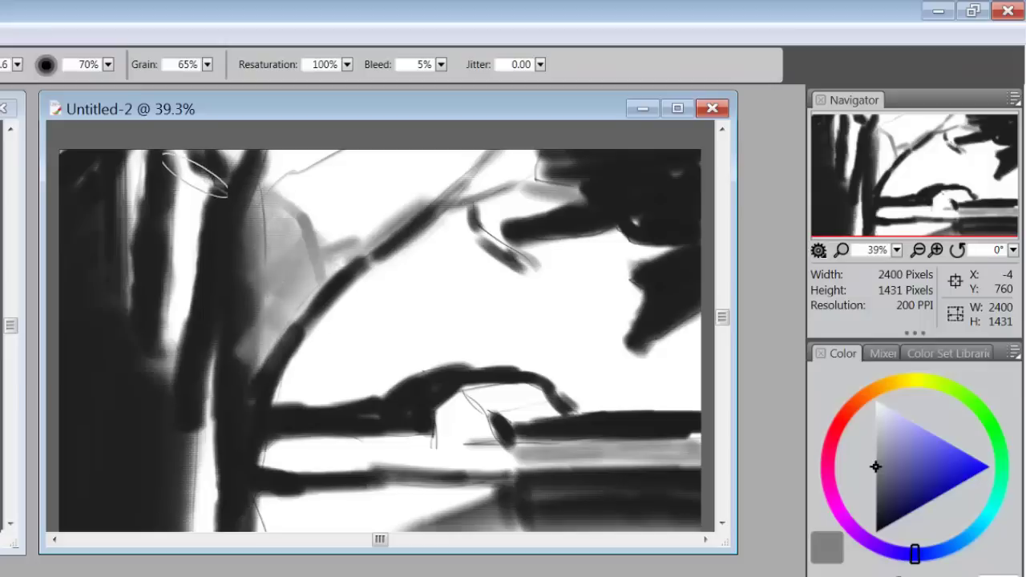
{"action": "left_click_drag", "start_coordinate": [194, 172], "coordinate": [171, 328]}
{"action": "left_click_drag", "start_coordinate": [149, 165], "coordinate": [140, 229]}
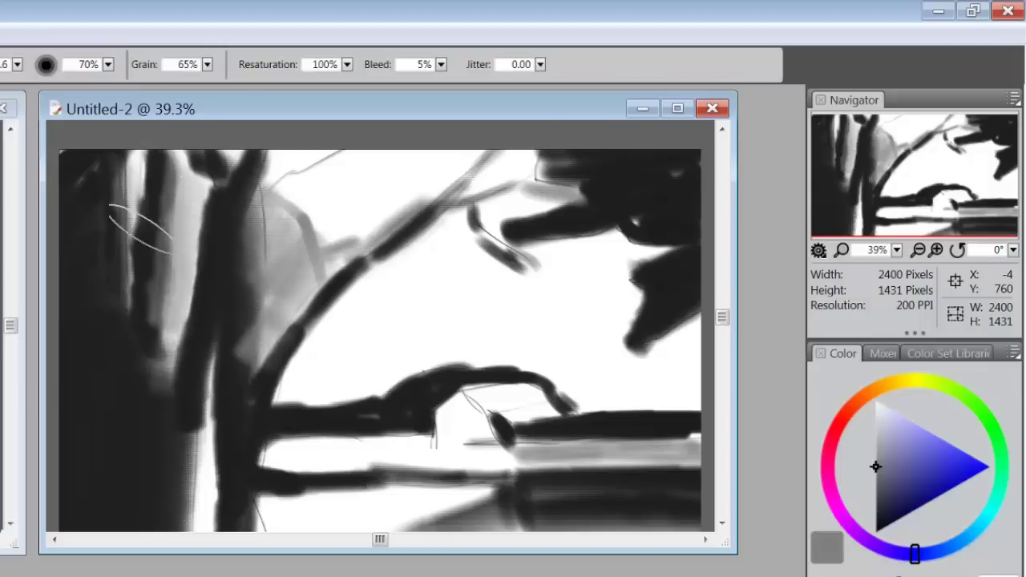
{"action": "mouse_move", "coordinate": [222, 420]}
{"action": "left_mouse_down"}
{"action": "mouse_move", "coordinate": [212, 505]}
{"action": "mouse_move", "coordinate": [220, 361]}
{"action": "mouse_move", "coordinate": [213, 542]}
{"action": "left_mouse_up"}
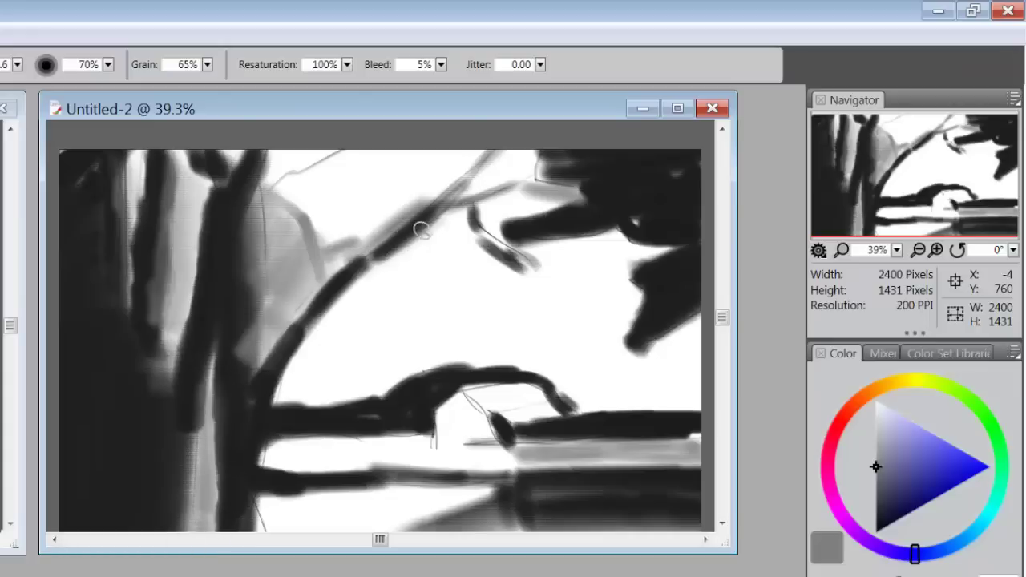
Shade the background woods beneath the leaning tree and the shed's roof in mid grey
{"action": "mouse_move", "coordinate": [421, 229]}
{"action": "left_mouse_down"}
{"action": "mouse_move", "coordinate": [453, 207]}
{"action": "mouse_move", "coordinate": [421, 240]}
{"action": "mouse_move", "coordinate": [529, 197]}
{"action": "left_mouse_up"}
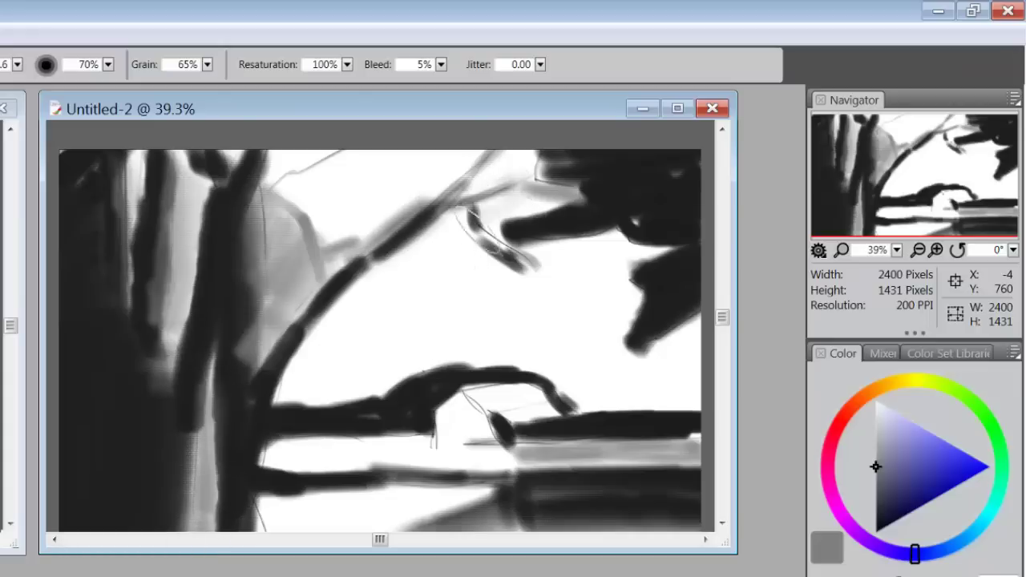
{"action": "mouse_move", "coordinate": [481, 228]}
{"action": "left_mouse_down"}
{"action": "mouse_move", "coordinate": [504, 246]}
{"action": "mouse_move", "coordinate": [457, 230]}
{"action": "mouse_move", "coordinate": [377, 297]}
{"action": "mouse_move", "coordinate": [310, 415]}
{"action": "mouse_move", "coordinate": [497, 238]}
{"action": "mouse_move", "coordinate": [429, 324]}
{"action": "mouse_move", "coordinate": [477, 303]}
{"action": "mouse_move", "coordinate": [509, 262]}
{"action": "mouse_move", "coordinate": [421, 384]}
{"action": "mouse_move", "coordinate": [525, 284]}
{"action": "mouse_move", "coordinate": [551, 307]}
{"action": "mouse_move", "coordinate": [529, 274]}
{"action": "mouse_move", "coordinate": [649, 258]}
{"action": "mouse_move", "coordinate": [645, 278]}
{"action": "mouse_move", "coordinate": [537, 342]}
{"action": "mouse_move", "coordinate": [545, 362]}
{"action": "mouse_move", "coordinate": [637, 332]}
{"action": "mouse_move", "coordinate": [651, 354]}
{"action": "mouse_move", "coordinate": [493, 238]}
{"action": "mouse_move", "coordinate": [499, 294]}
{"action": "mouse_move", "coordinate": [420, 306]}
{"action": "left_mouse_up"}
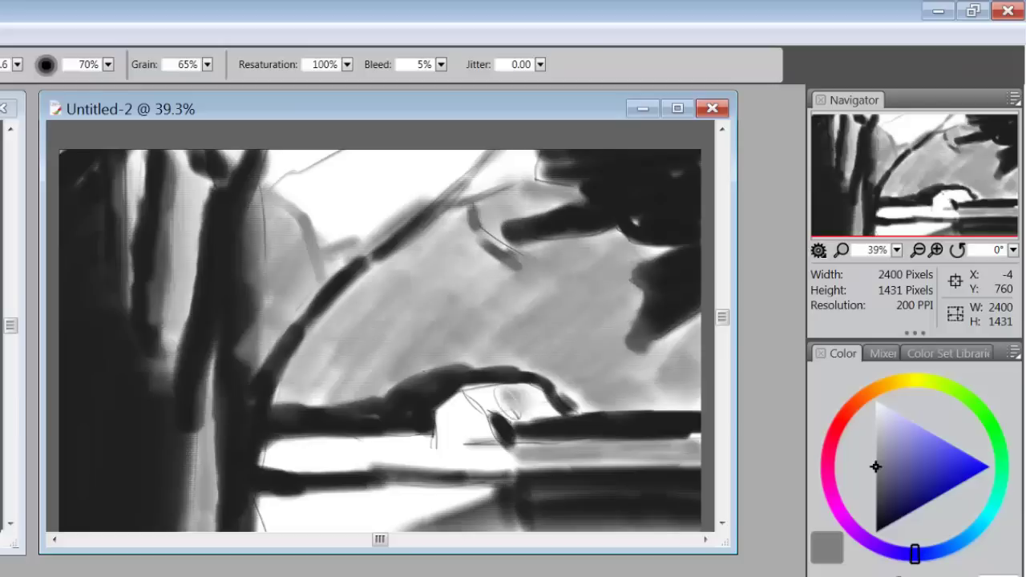
{"action": "mouse_move", "coordinate": [510, 397]}
{"action": "left_mouse_down"}
{"action": "mouse_move", "coordinate": [480, 398]}
{"action": "mouse_move", "coordinate": [542, 403]}
{"action": "mouse_move", "coordinate": [516, 417]}
{"action": "mouse_move", "coordinate": [549, 408]}
{"action": "mouse_move", "coordinate": [572, 392]}
{"action": "mouse_move", "coordinate": [542, 369]}
{"action": "mouse_move", "coordinate": [570, 392]}
{"action": "mouse_move", "coordinate": [581, 368]}
{"action": "left_mouse_up"}
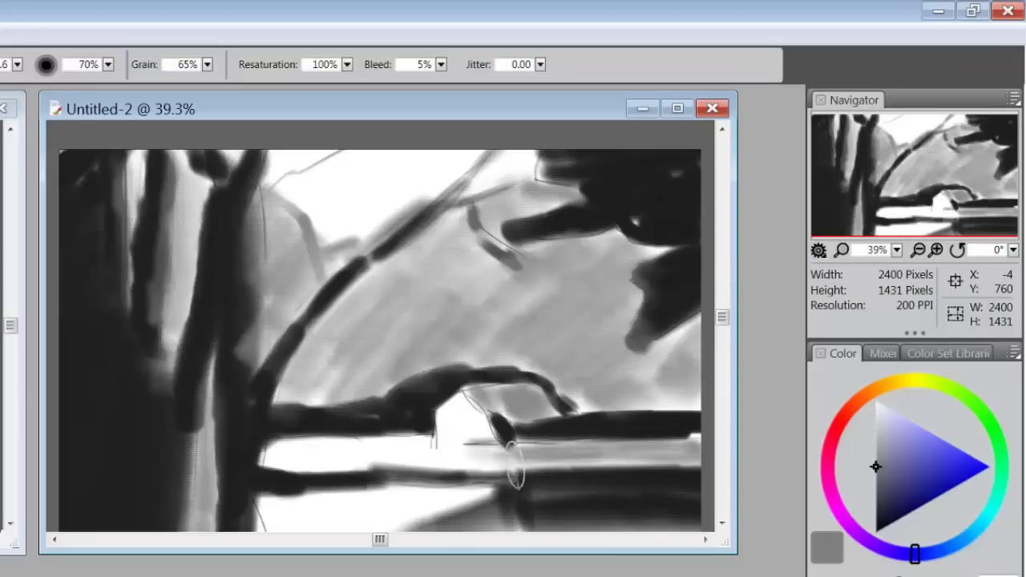
{"action": "left_click", "coordinate": [254, 540]}
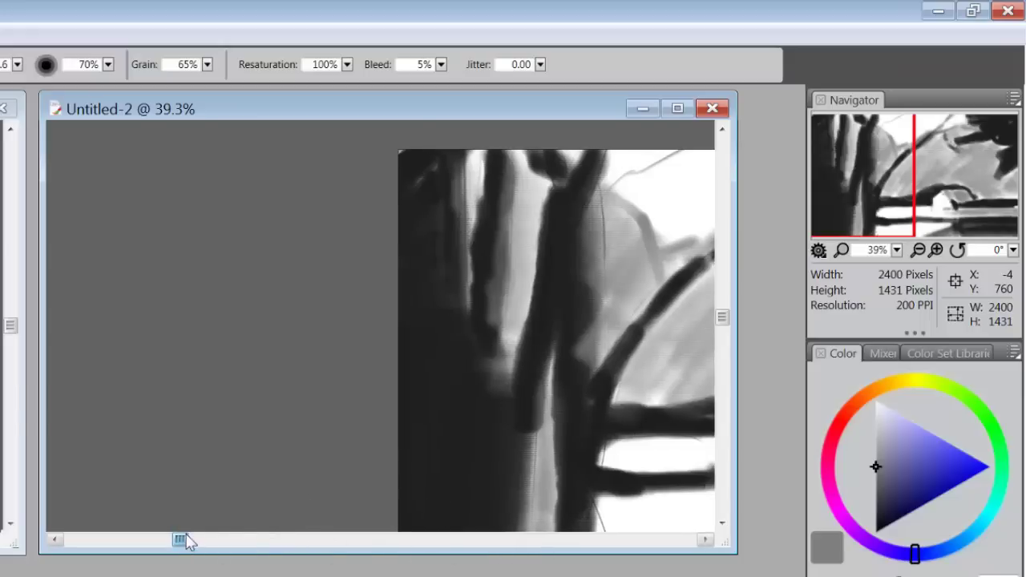
{"action": "left_click_drag", "start_coordinate": [185, 542], "coordinate": [413, 576]}
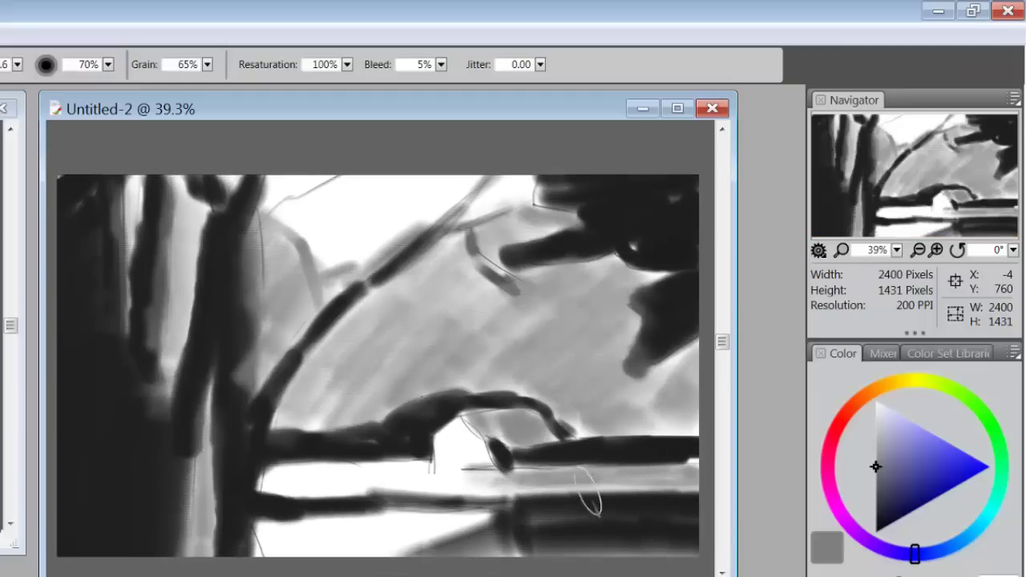
{"action": "left_click_drag", "start_coordinate": [721, 340], "coordinate": [725, 371]}
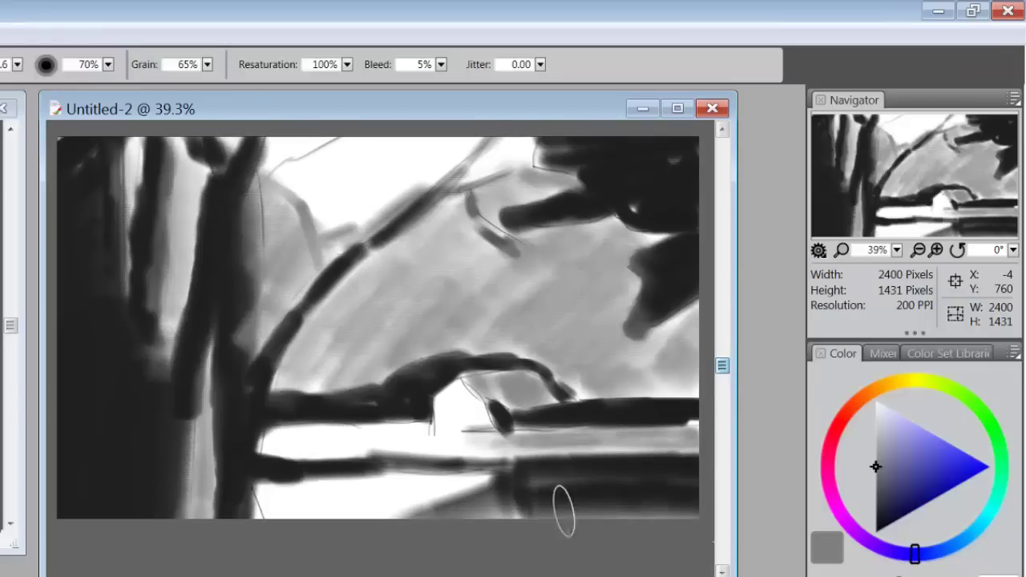
{"action": "left_click_drag", "start_coordinate": [411, 576], "coordinate": [403, 555]}
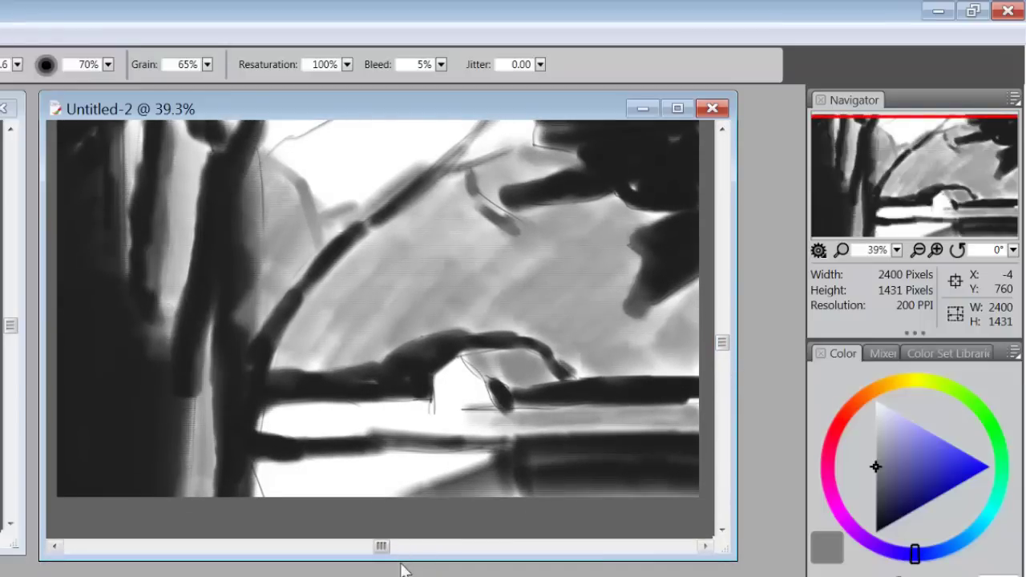
{"action": "mouse_move", "coordinate": [386, 398]}
{"action": "left_mouse_down"}
{"action": "mouse_move", "coordinate": [390, 435]}
{"action": "mouse_move", "coordinate": [389, 419]}
{"action": "left_mouse_up"}
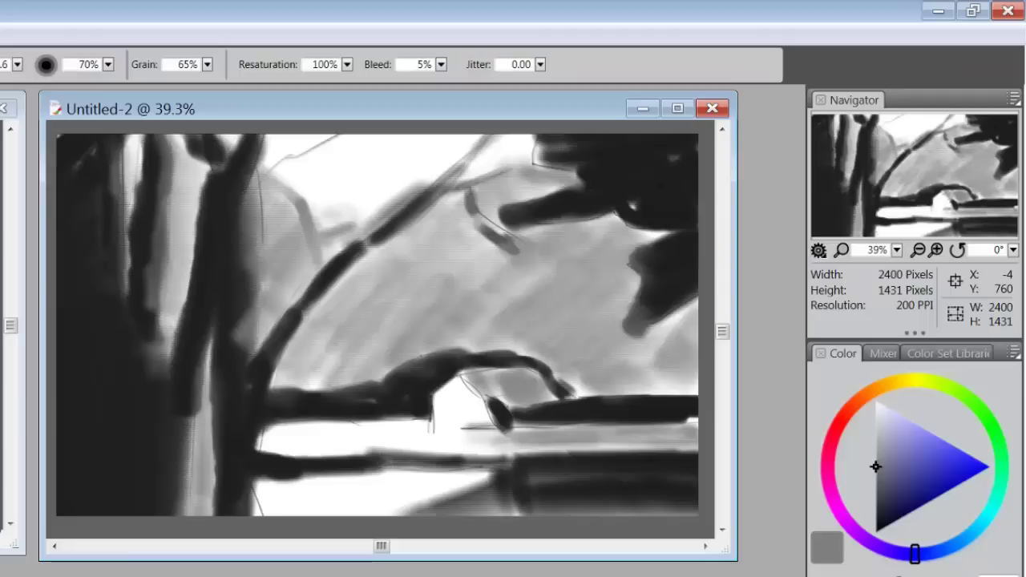
{"action": "left_click_drag", "start_coordinate": [529, 362], "coordinate": [565, 392]}
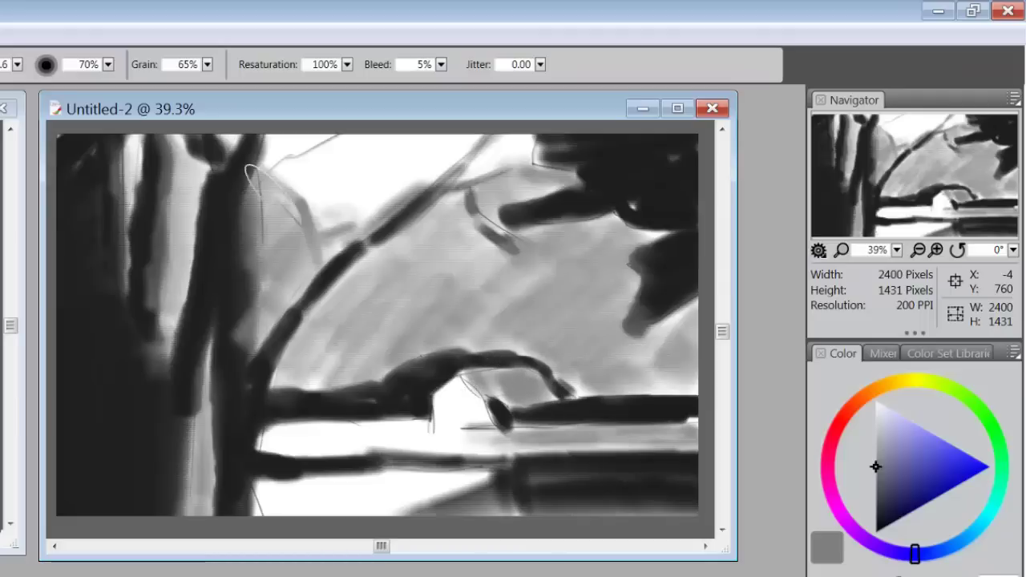
{"action": "left_click_drag", "start_coordinate": [281, 215], "coordinate": [325, 261]}
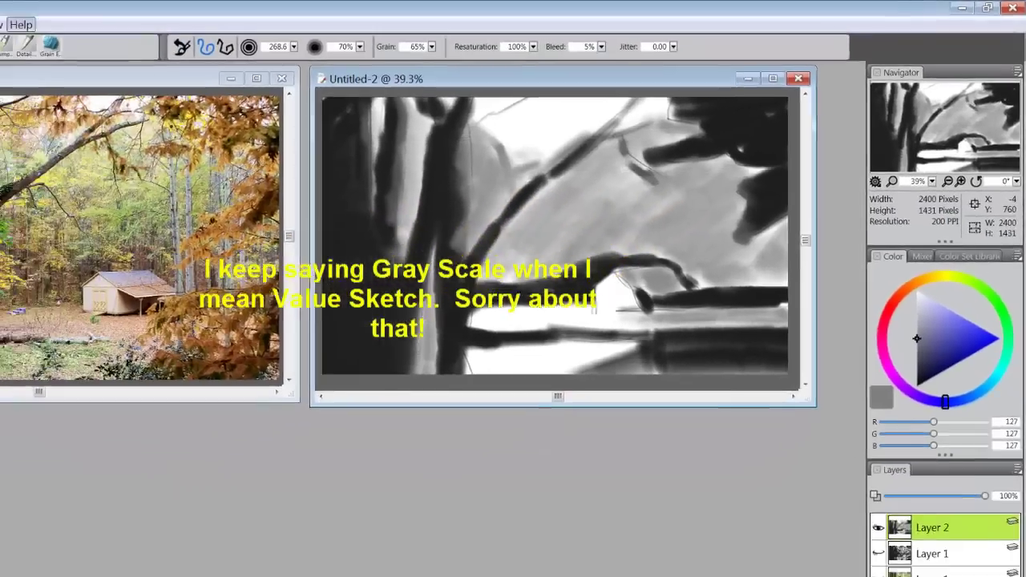
Open Backyard Oils 1.rif and place its window over the reference photo, beside the new sketch for comparison
{"action": "left_click", "coordinate": [9, 20]}
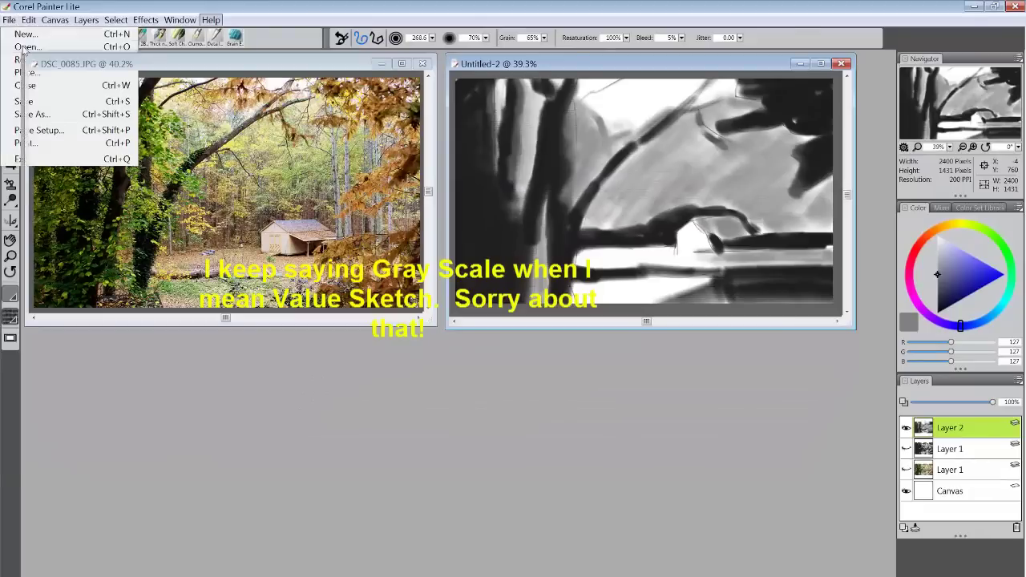
{"action": "left_click", "coordinate": [27, 47]}
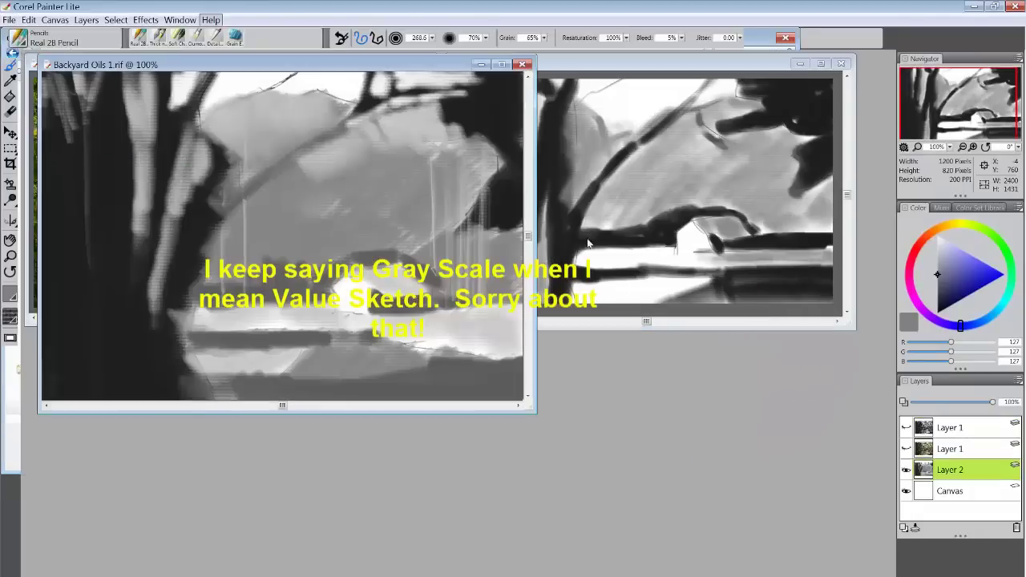
{"action": "left_click_drag", "start_coordinate": [390, 72], "coordinate": [506, 94]}
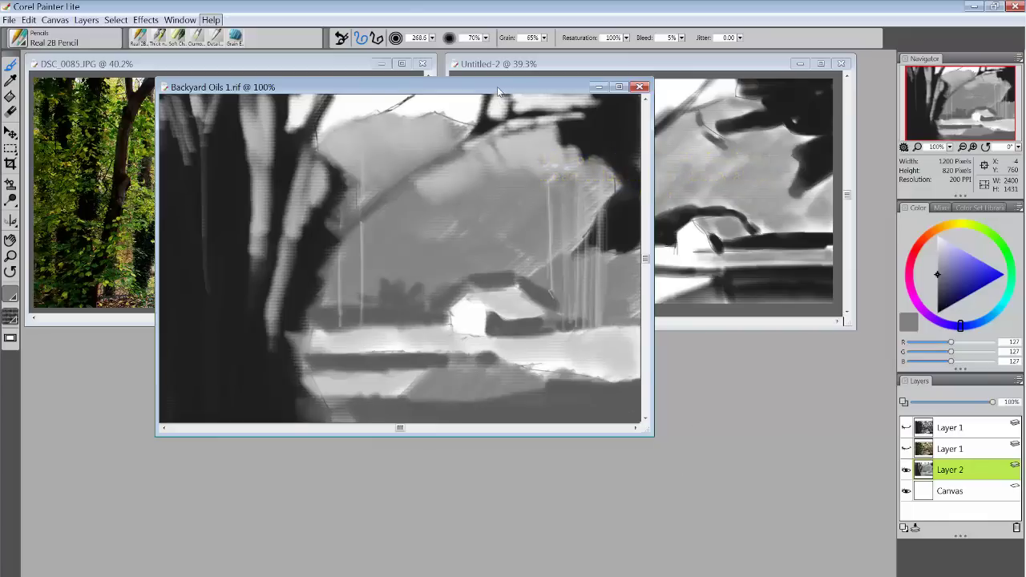
{"action": "left_click_drag", "start_coordinate": [503, 94], "coordinate": [532, 259]}
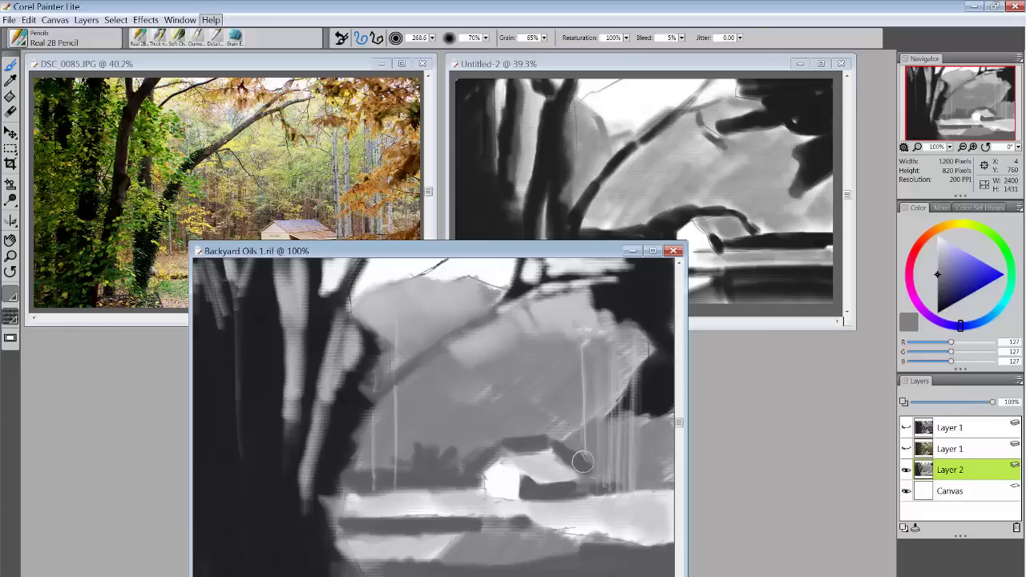
{"action": "left_click_drag", "start_coordinate": [469, 249], "coordinate": [360, 63]}
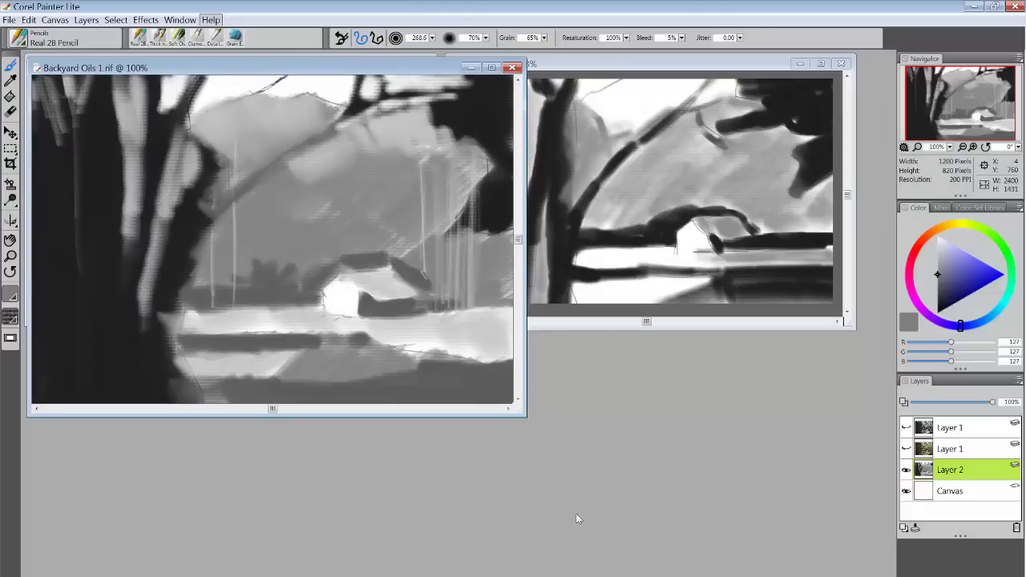
{"action": "mouse_move", "coordinate": [439, 164]}
{"action": "left_mouse_down"}
{"action": "mouse_move", "coordinate": [435, 224]}
{"action": "mouse_move", "coordinate": [449, 239]}
{"action": "left_mouse_up"}
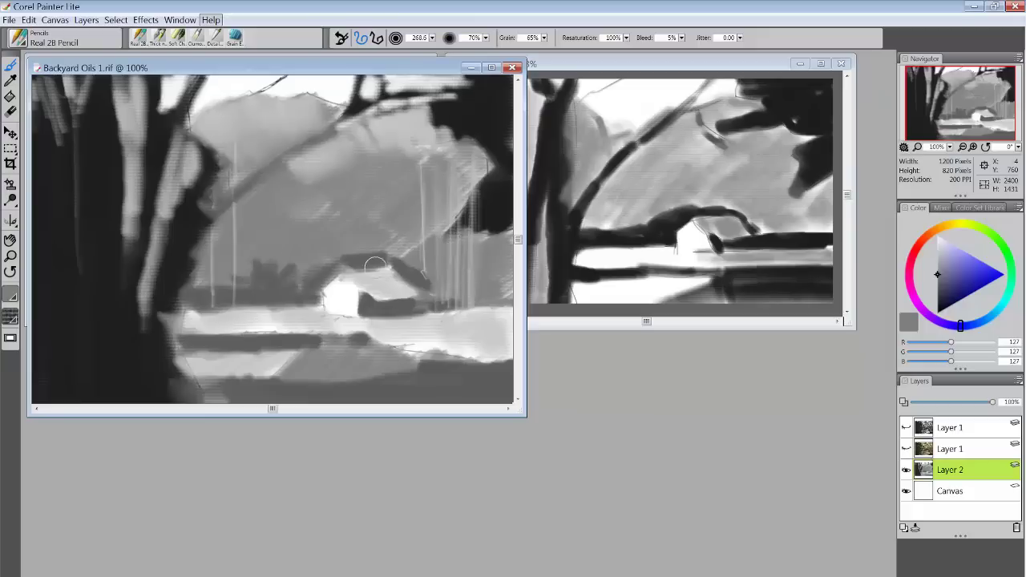